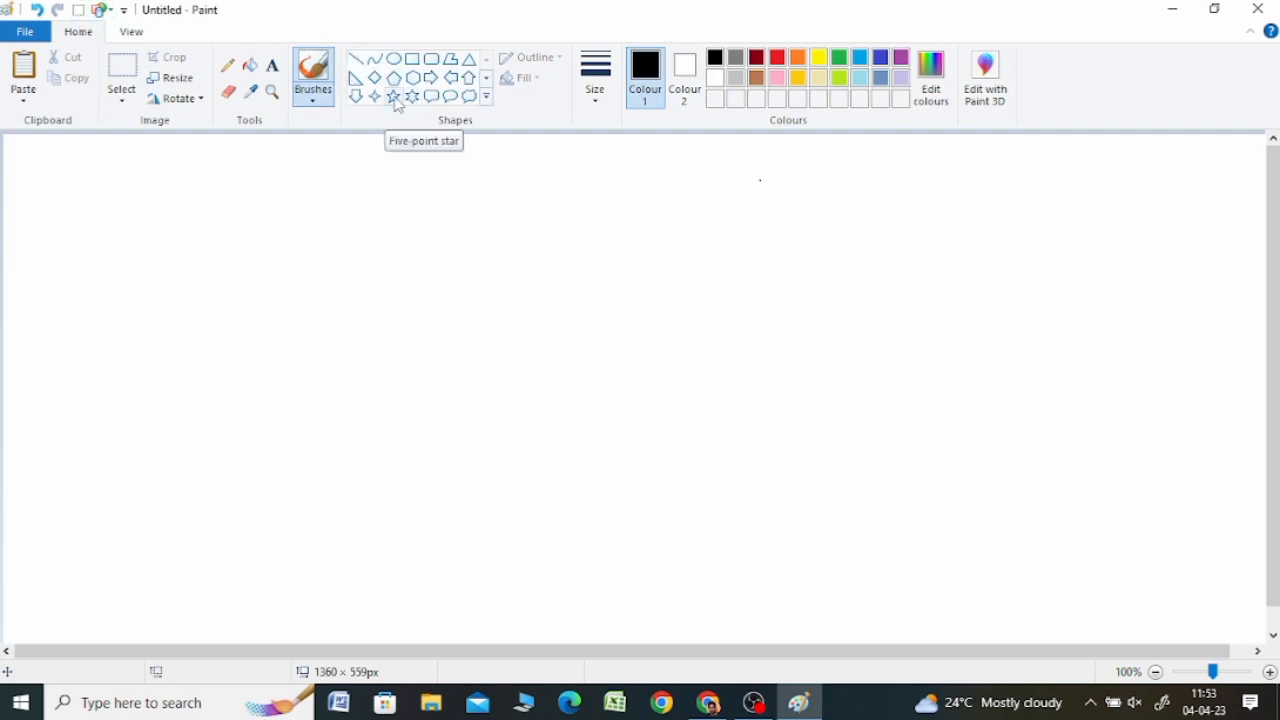
Draw a black five-point star about 385 × 354 px in the left half of the canvas
left_click(395, 99)
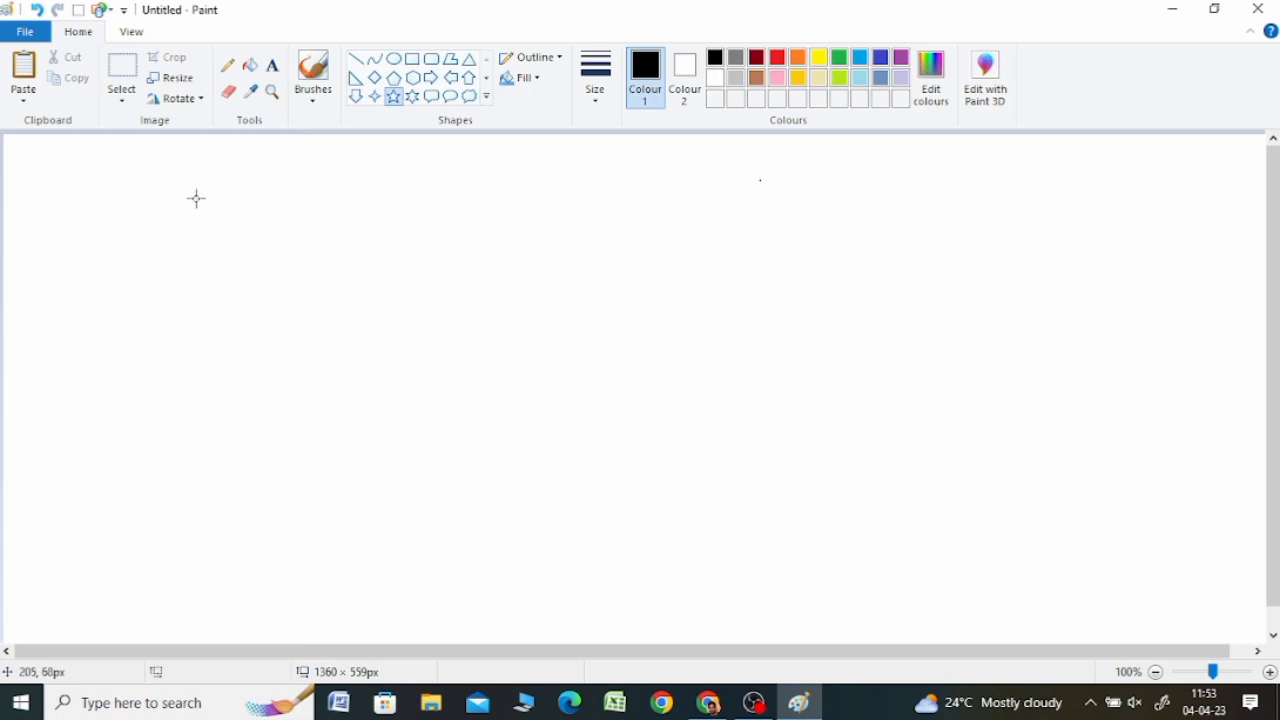
left_click_drag(272, 170, 634, 503)
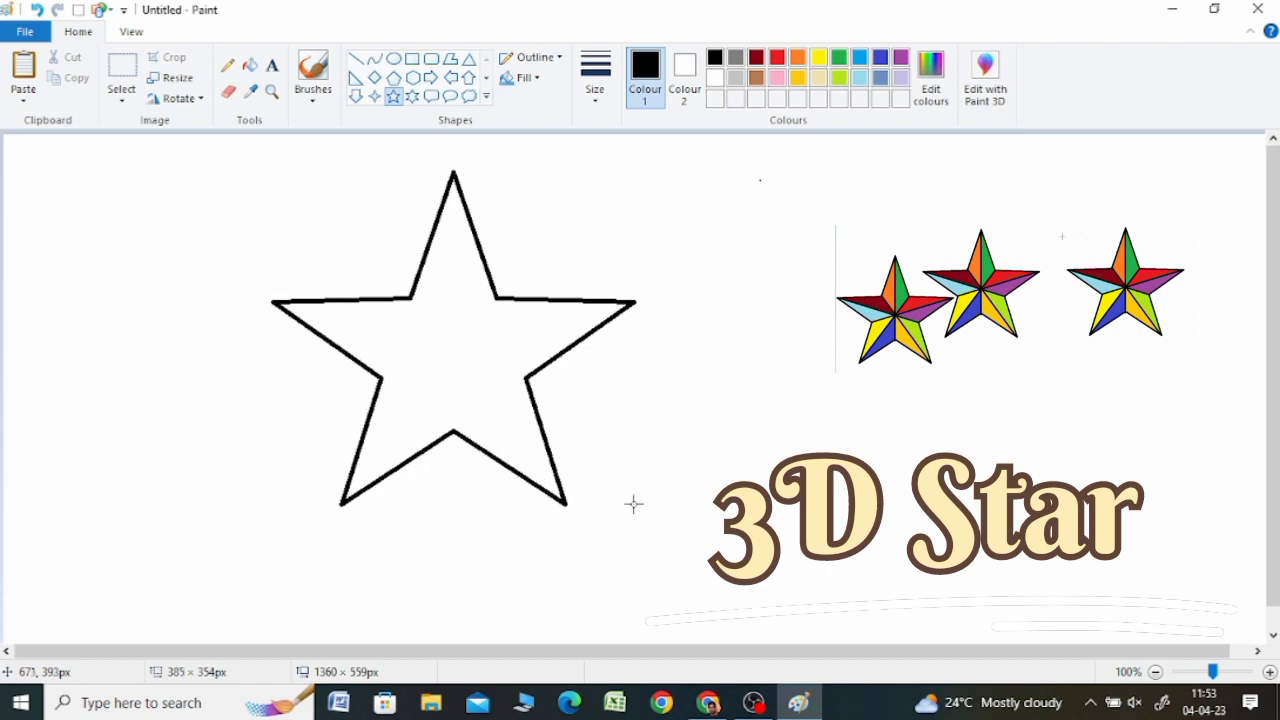
left_click(526, 140)
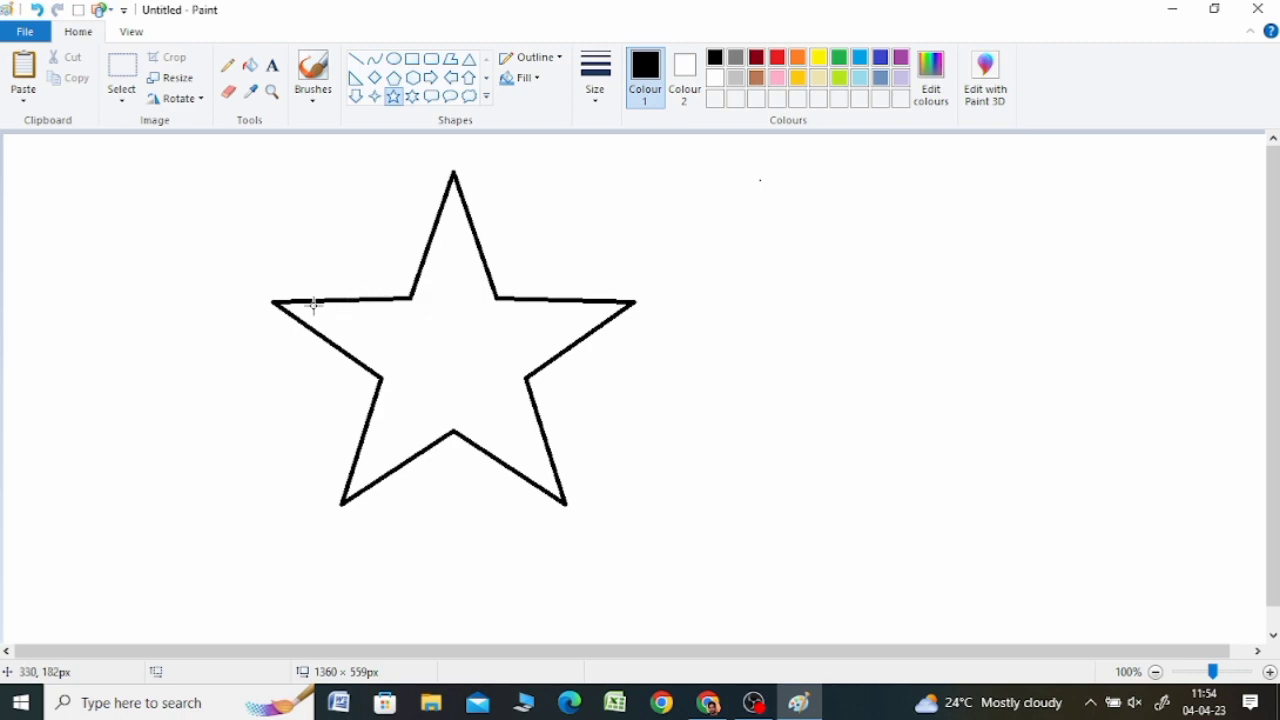
Draw straight lines from the star's left tip and top tip to their opposite inner corners
left_click(356, 60)
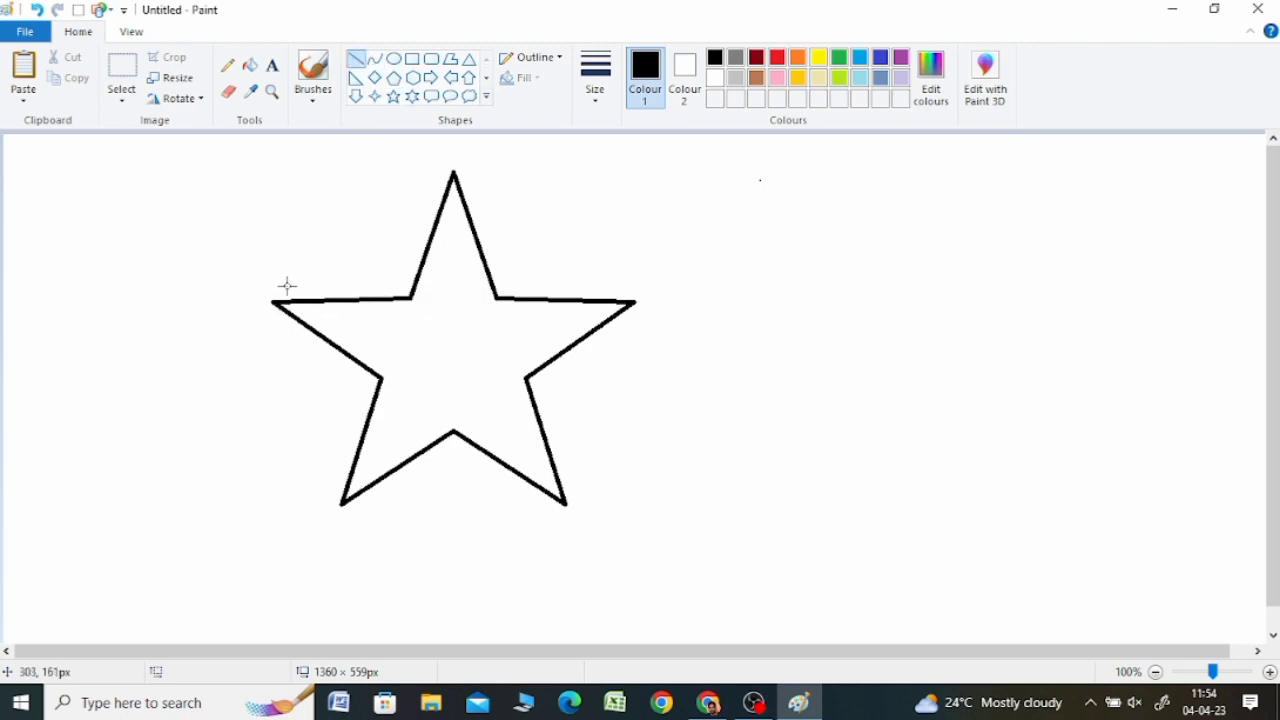
left_click_drag(277, 302, 528, 378)
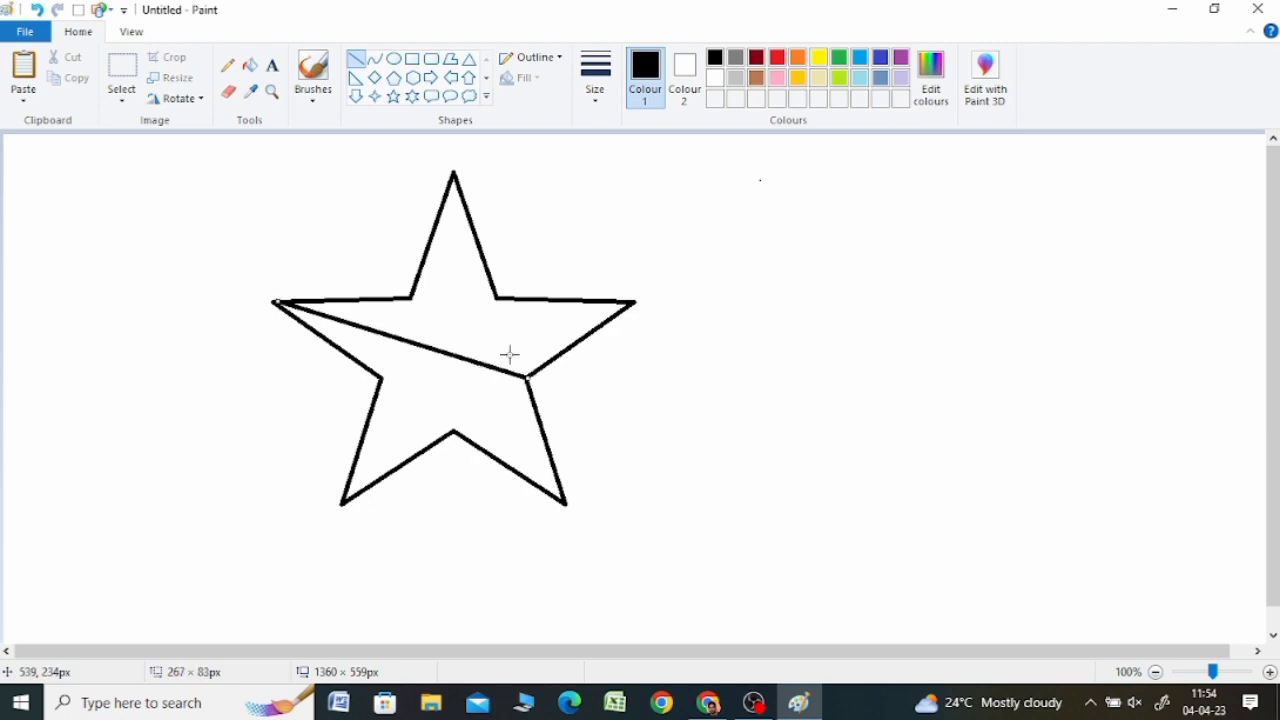
key("Down")
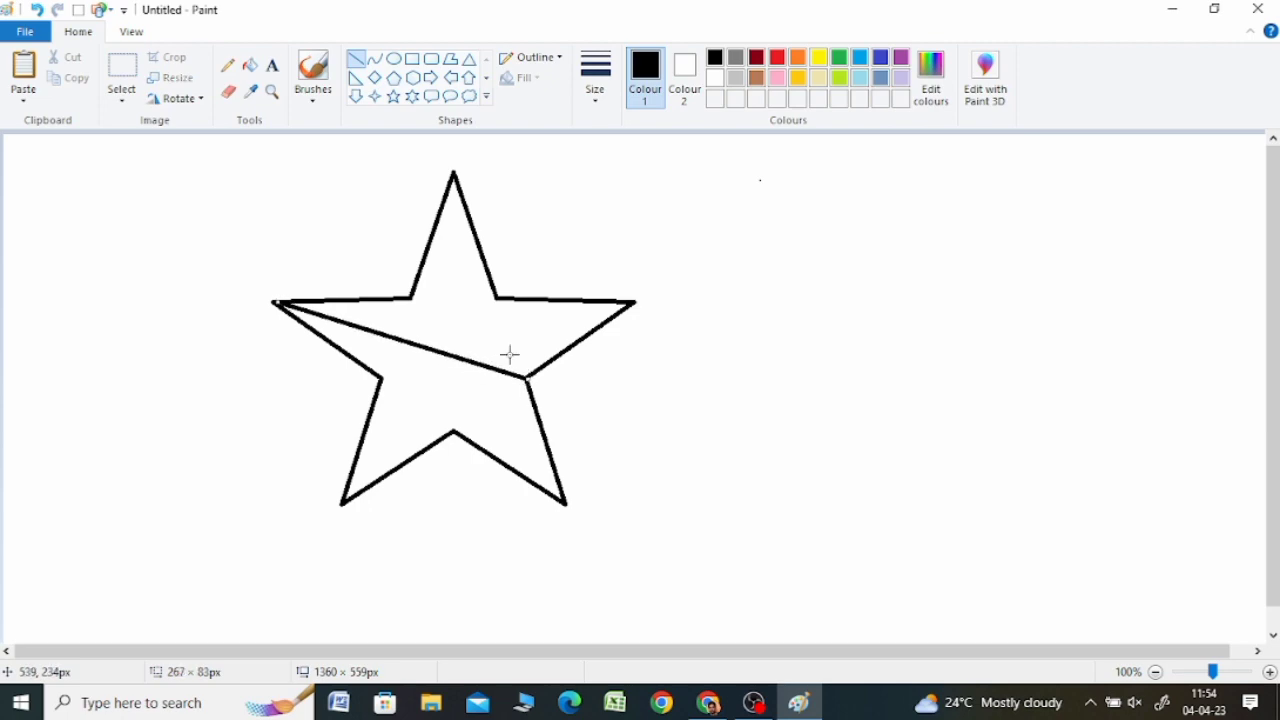
left_click(545, 165)
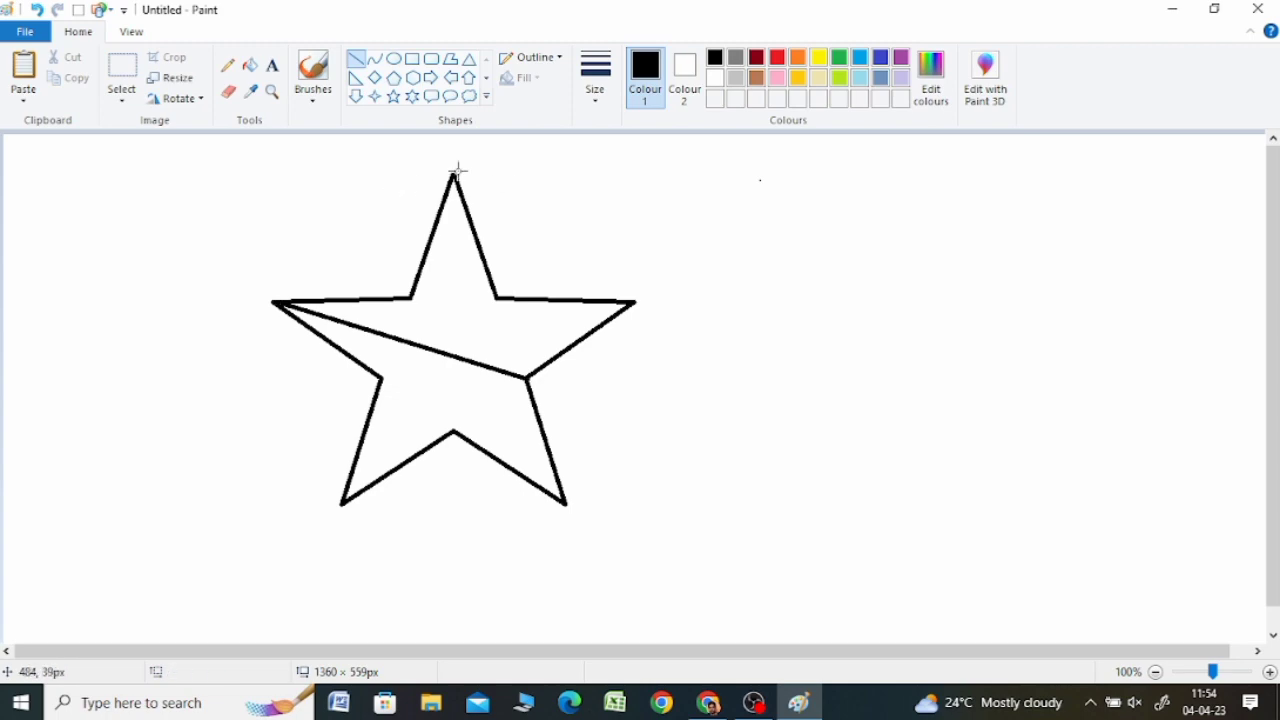
left_click_drag(452, 174, 453, 433)
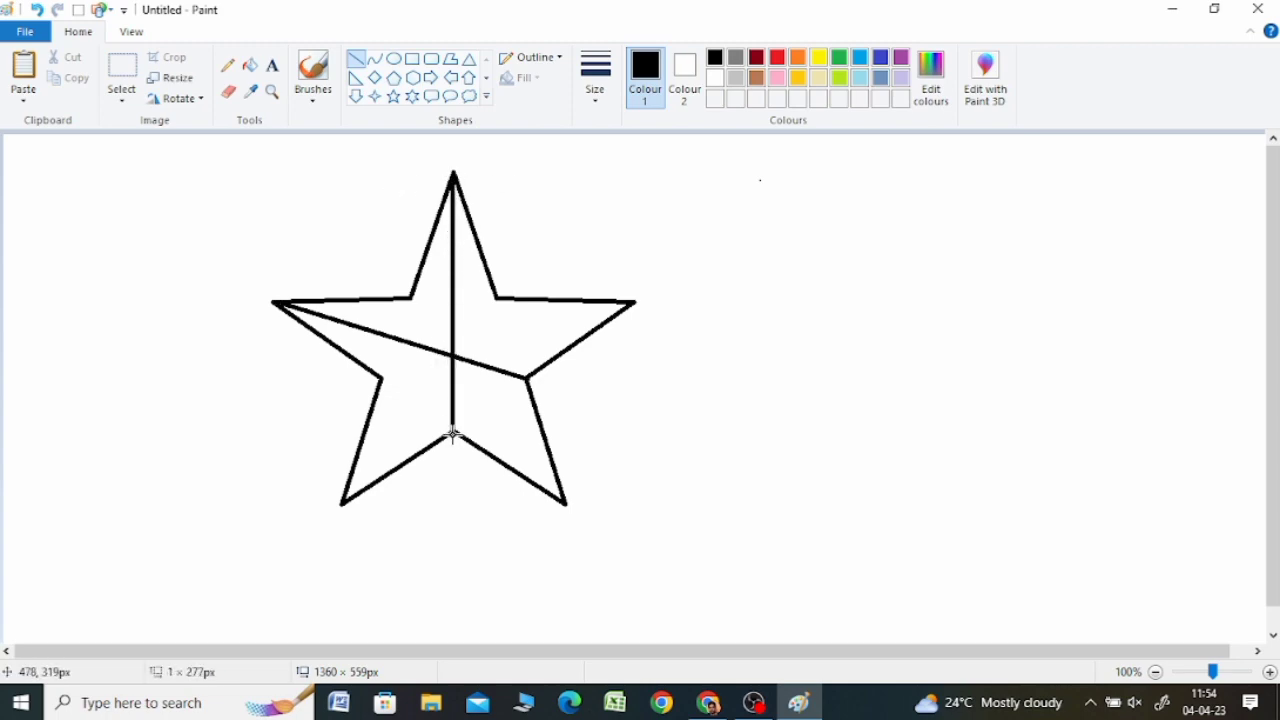
left_click(600, 174)
Draw lines joining the star's right, lower-right and lower-left tips to their opposite inner corners through the centre
left_click_drag(380, 376, 630, 300)
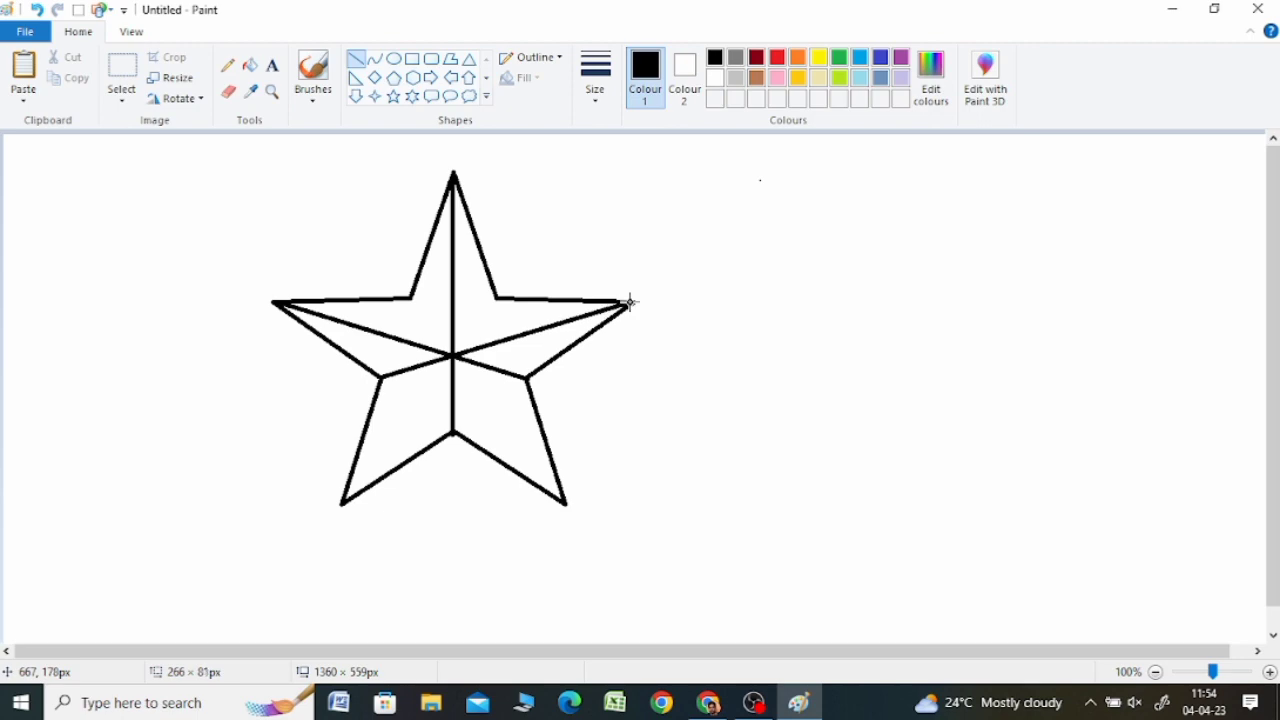
left_click(668, 207)
left_click_drag(410, 294, 565, 503)
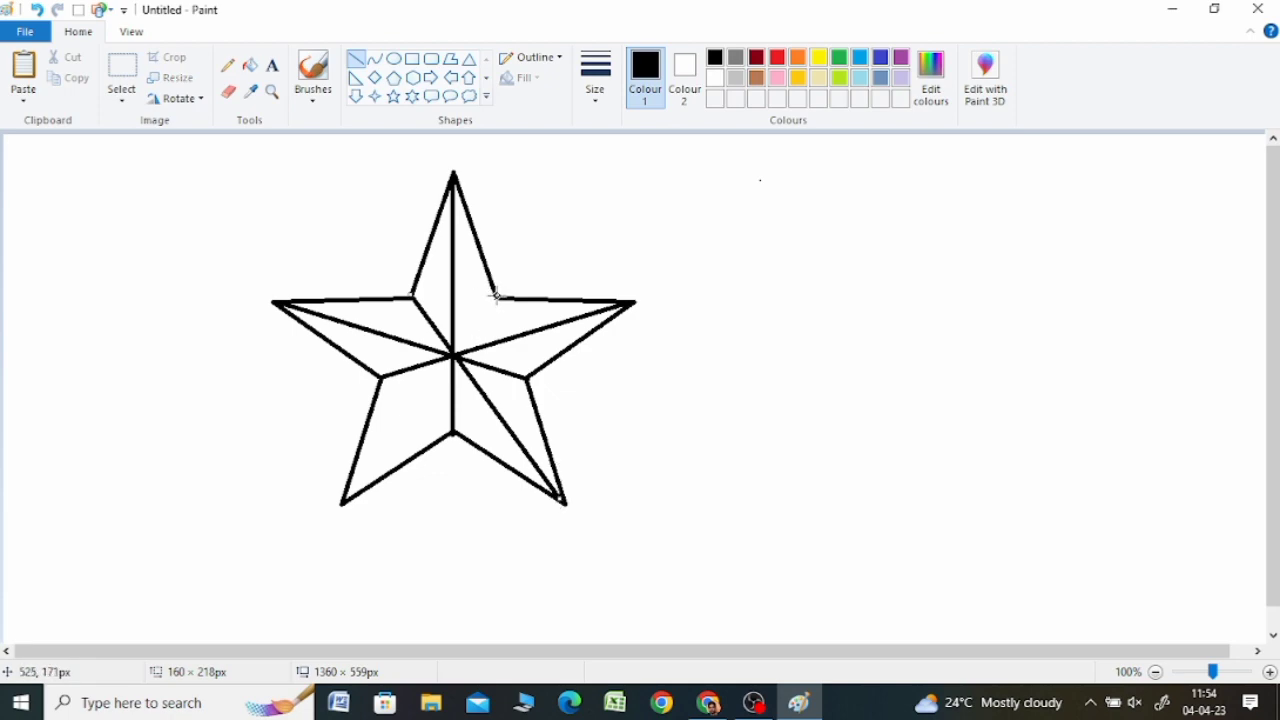
left_click_drag(495, 296, 343, 500)
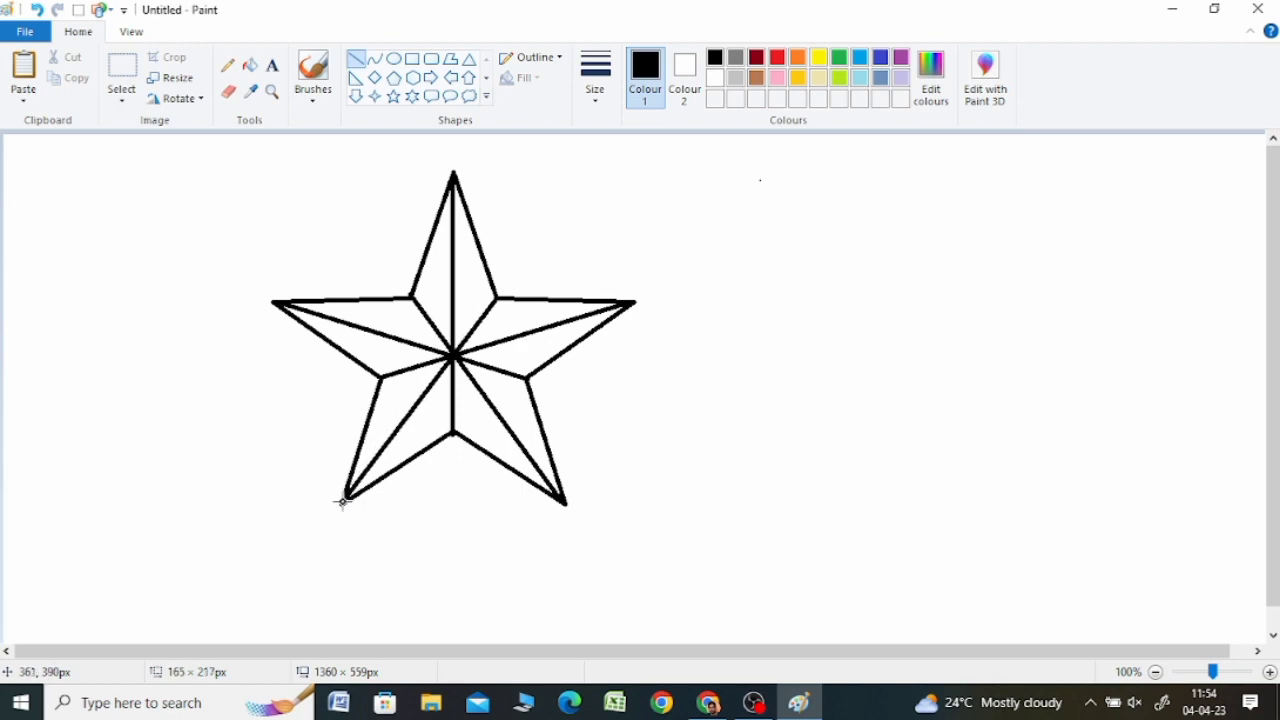
left_click(562, 208)
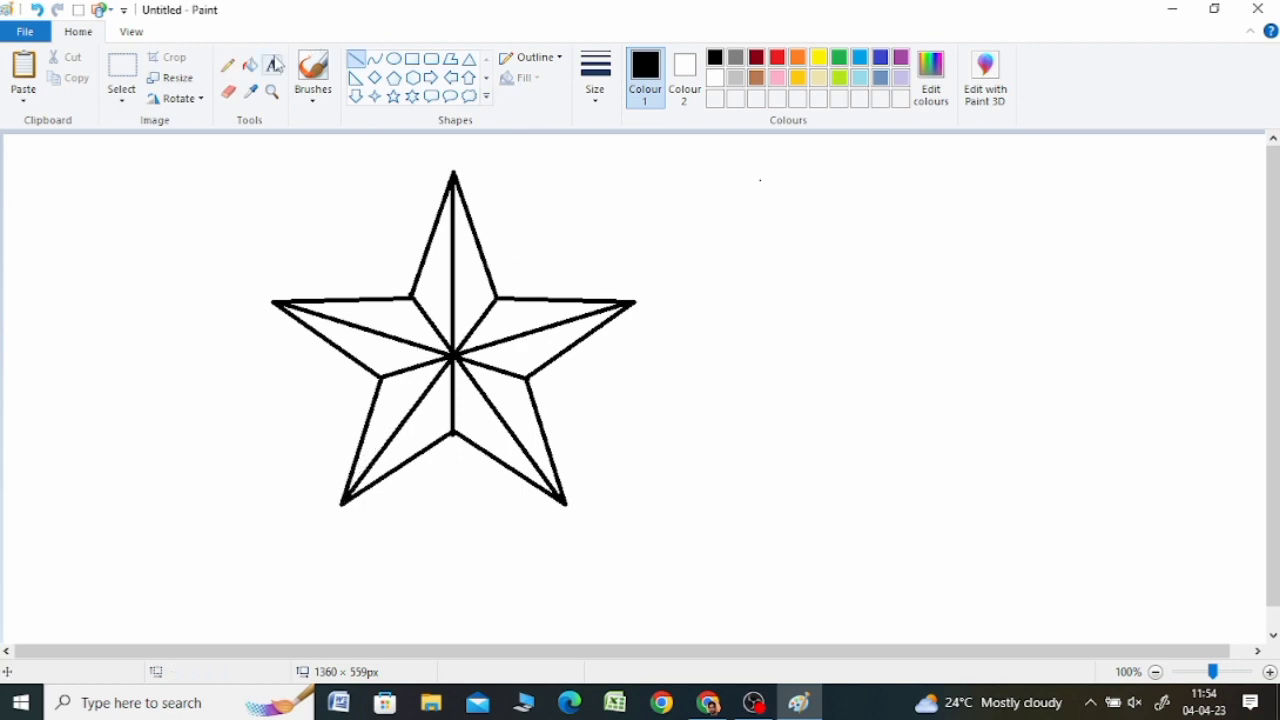
Fill the left half of the star's top arm with orange and its right half with green
left_click(250, 65)
left_click(801, 62)
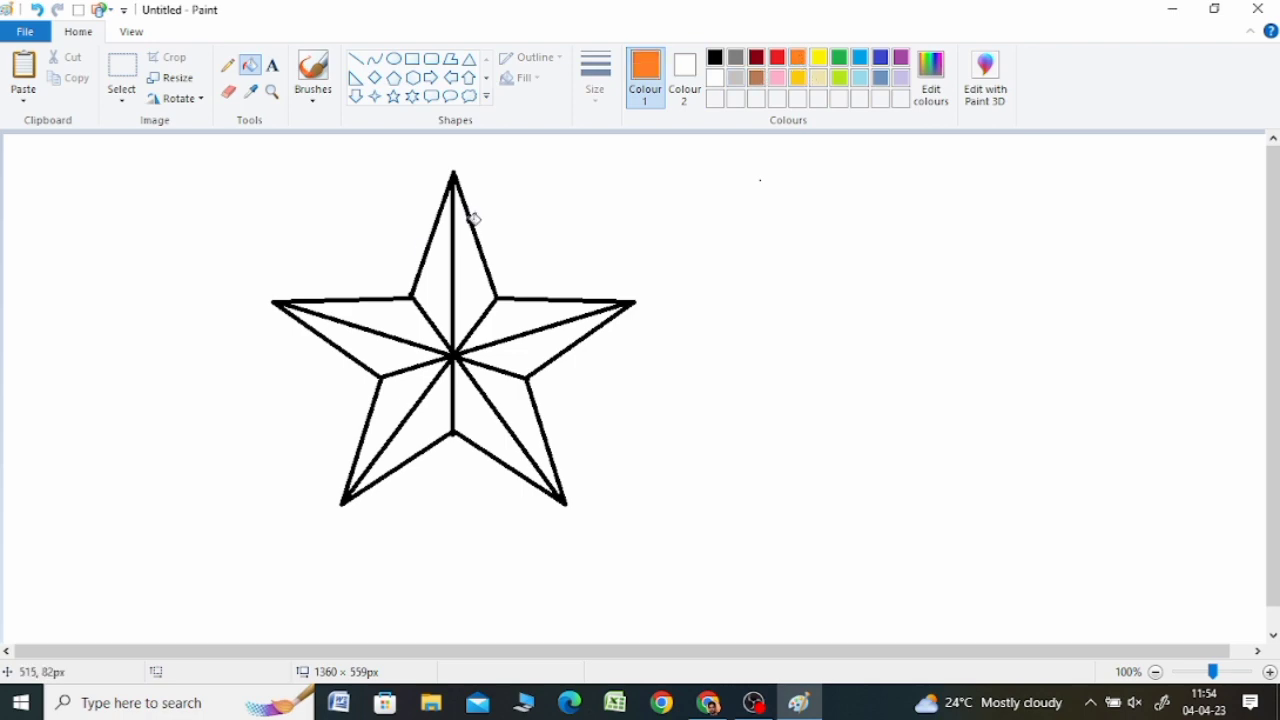
left_click(446, 265)
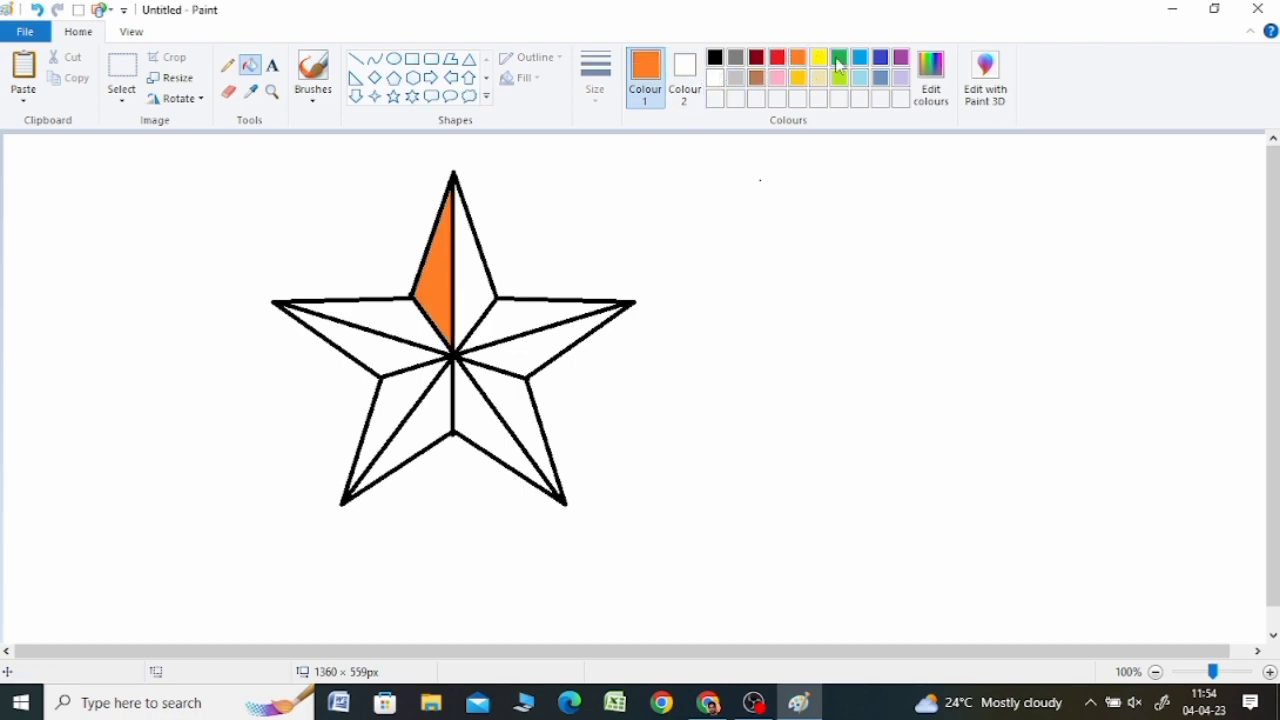
left_click(838, 62)
left_click(490, 264)
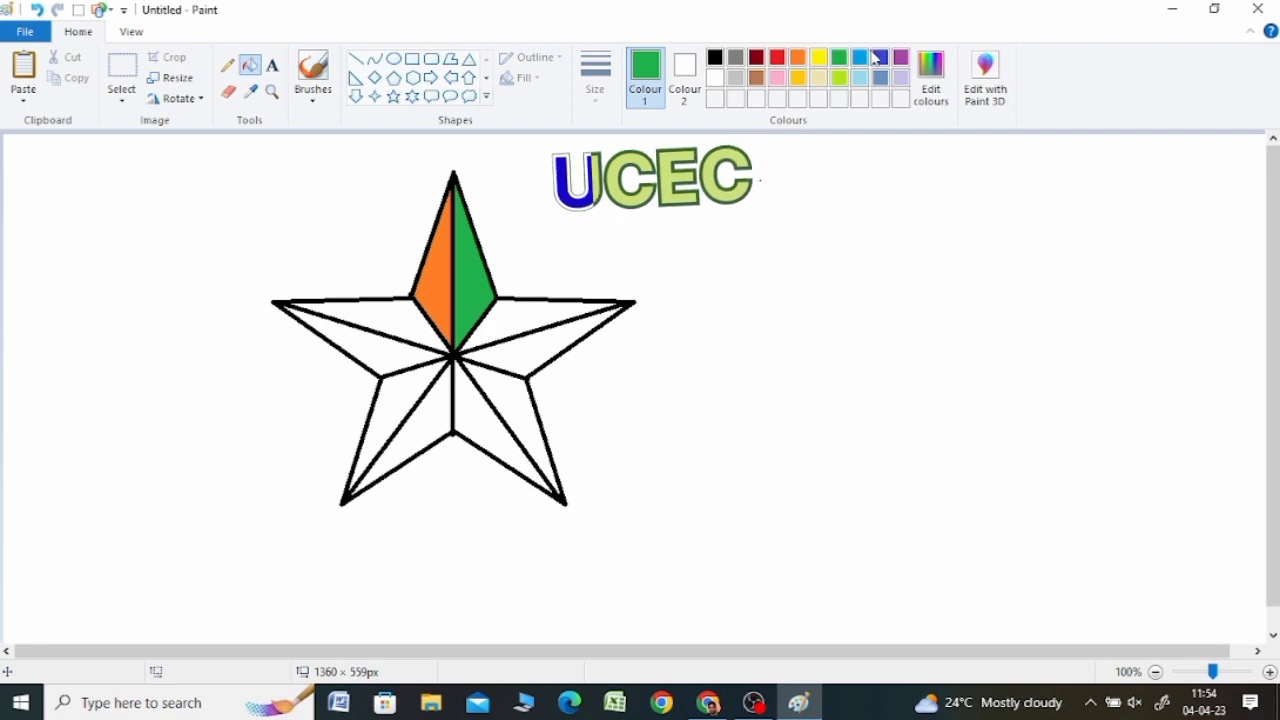
Fill the inner half of the lower-left arm with indigo and the inner half of the lower-right arm with gold
left_click(877, 59)
left_click(434, 403)
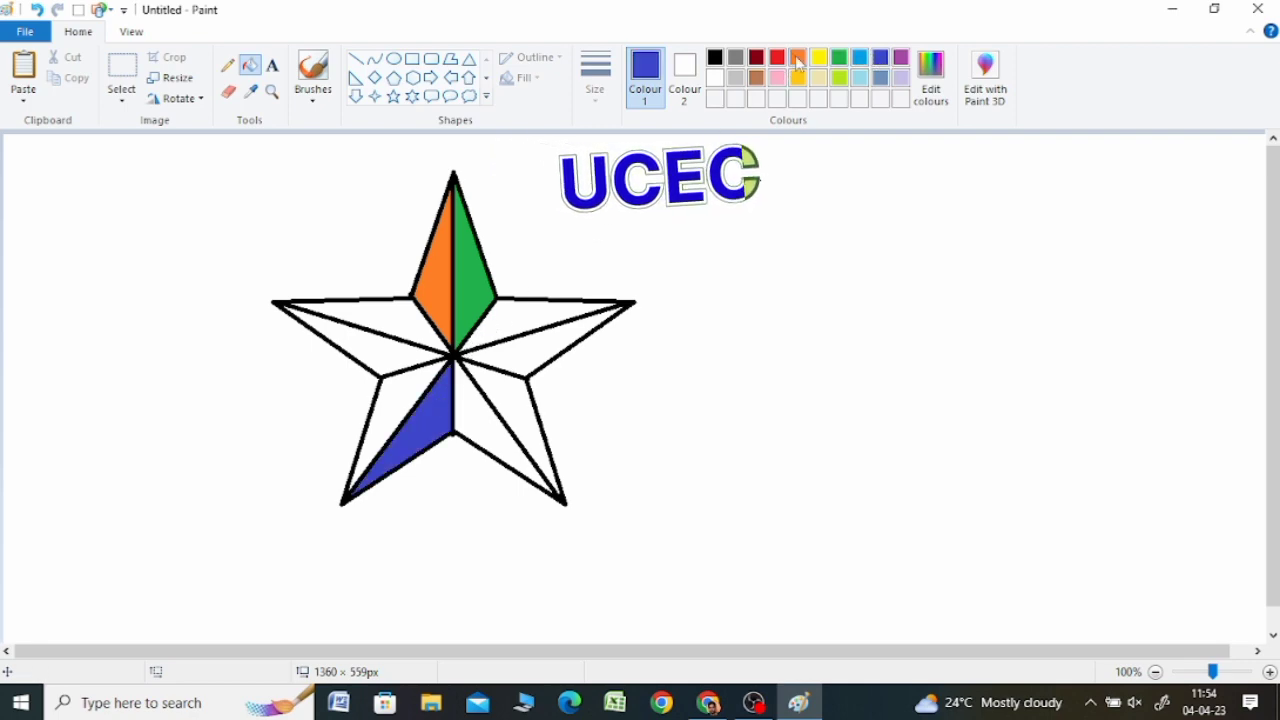
left_click(798, 78)
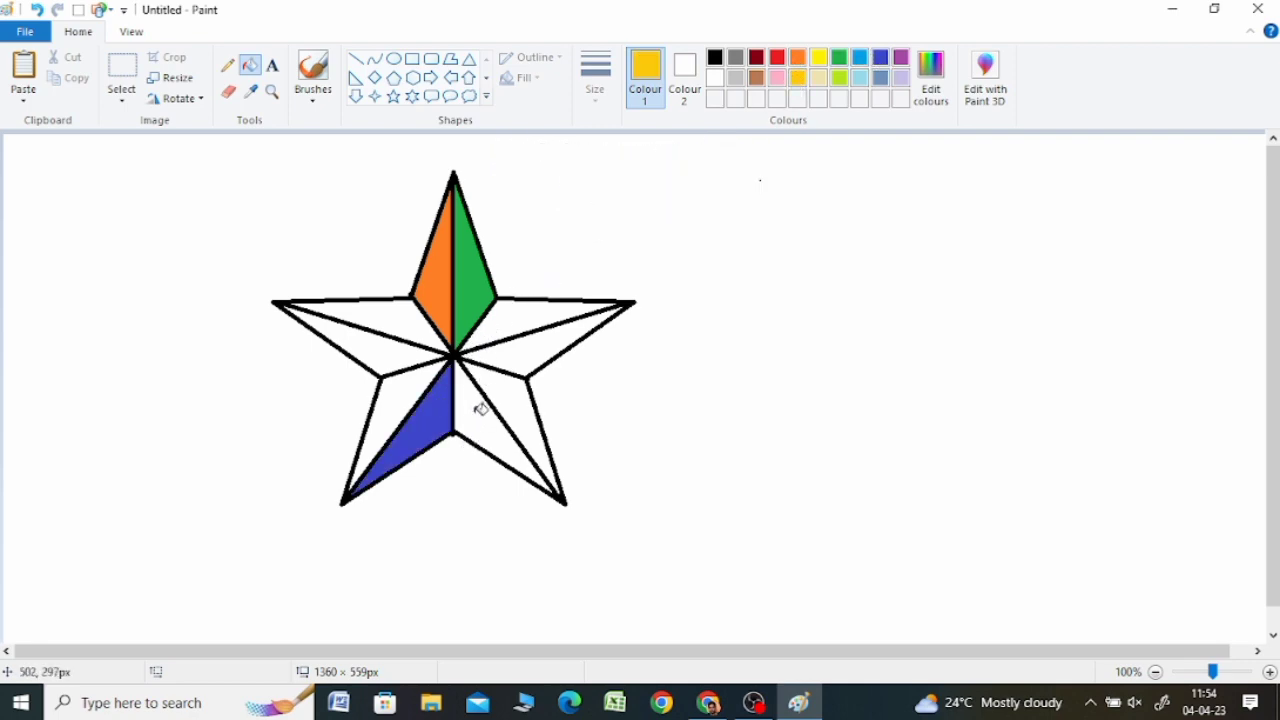
left_click(480, 408)
Fill the lower half of the left arm with light turquoise and the lower half of the right arm with purple
left_click(859, 78)
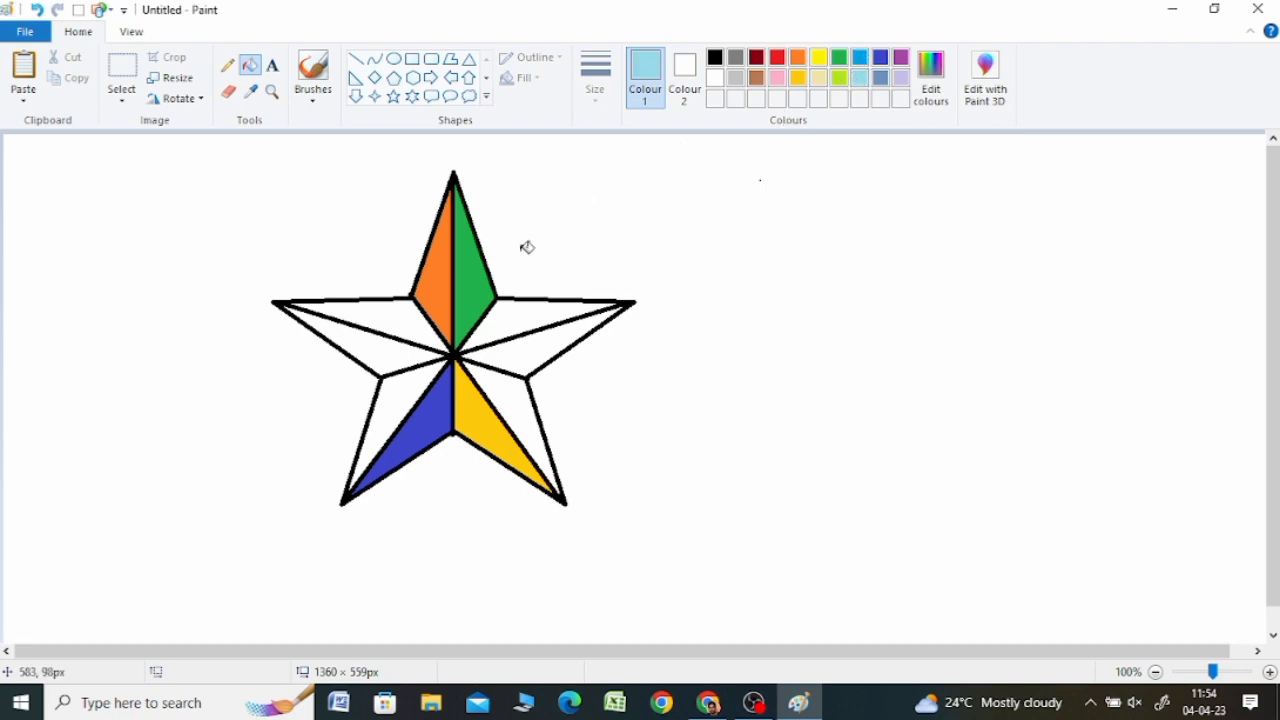
left_click(389, 342)
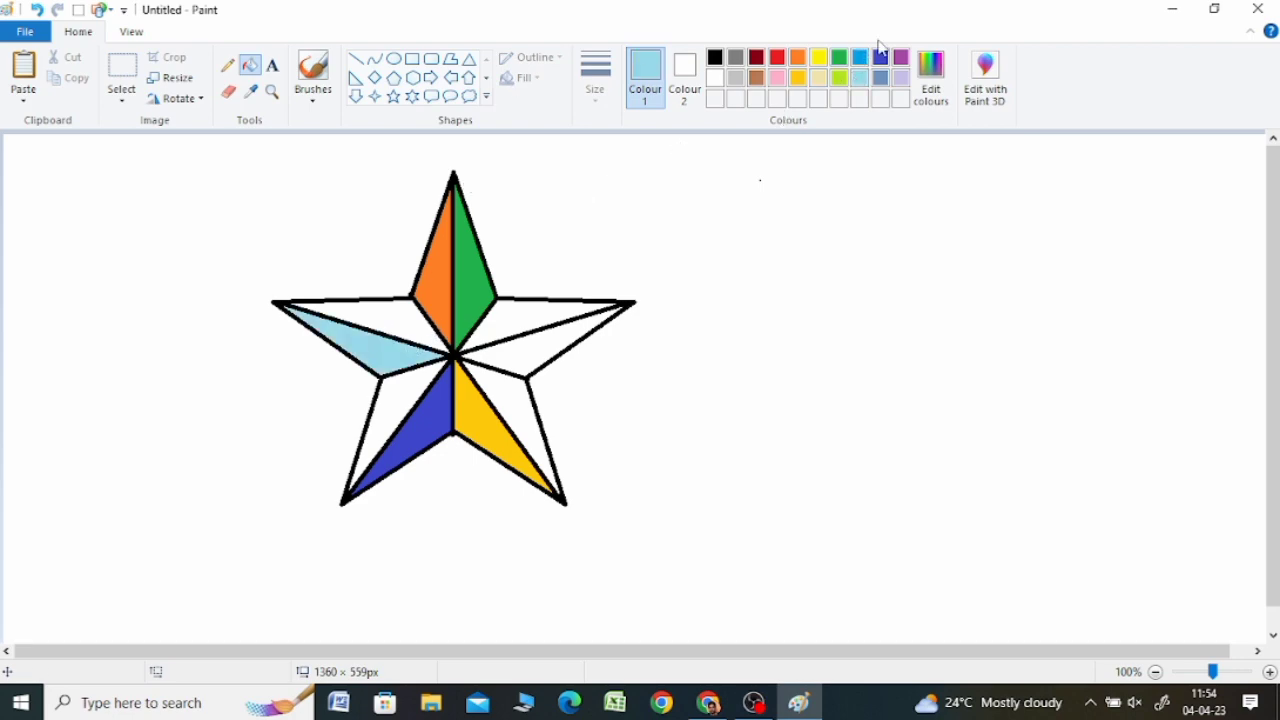
left_click(901, 58)
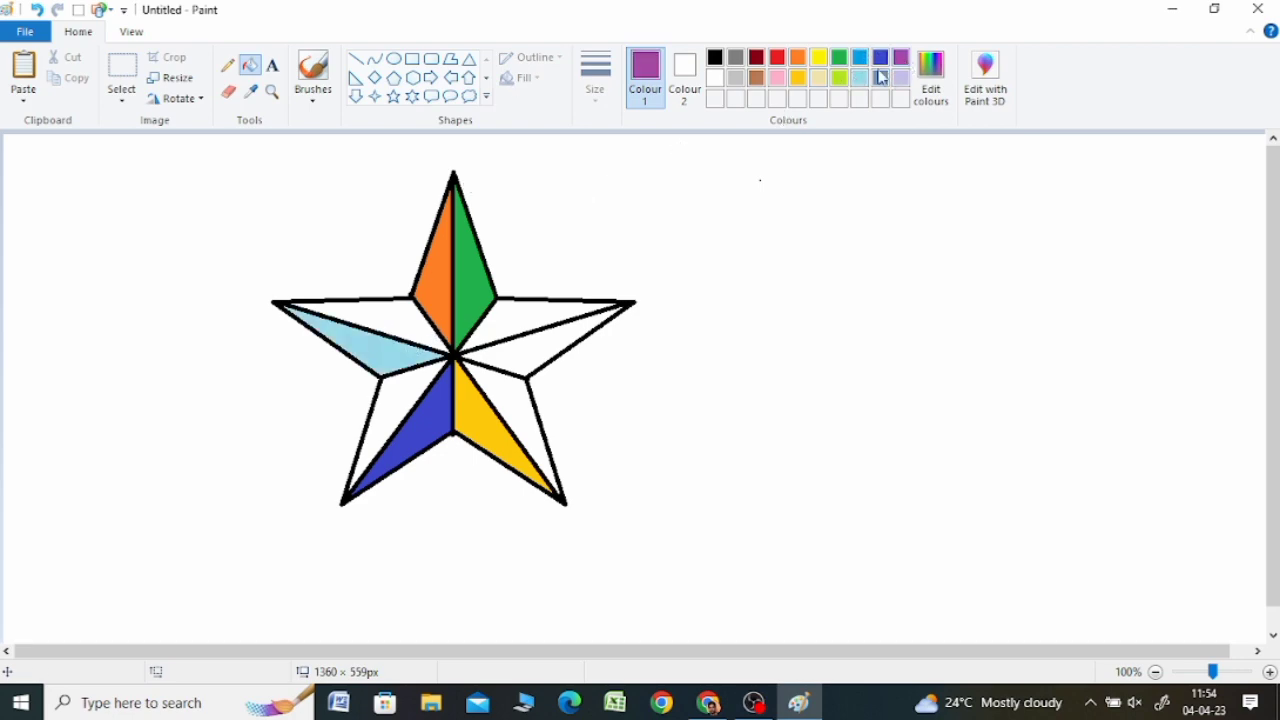
left_click(522, 344)
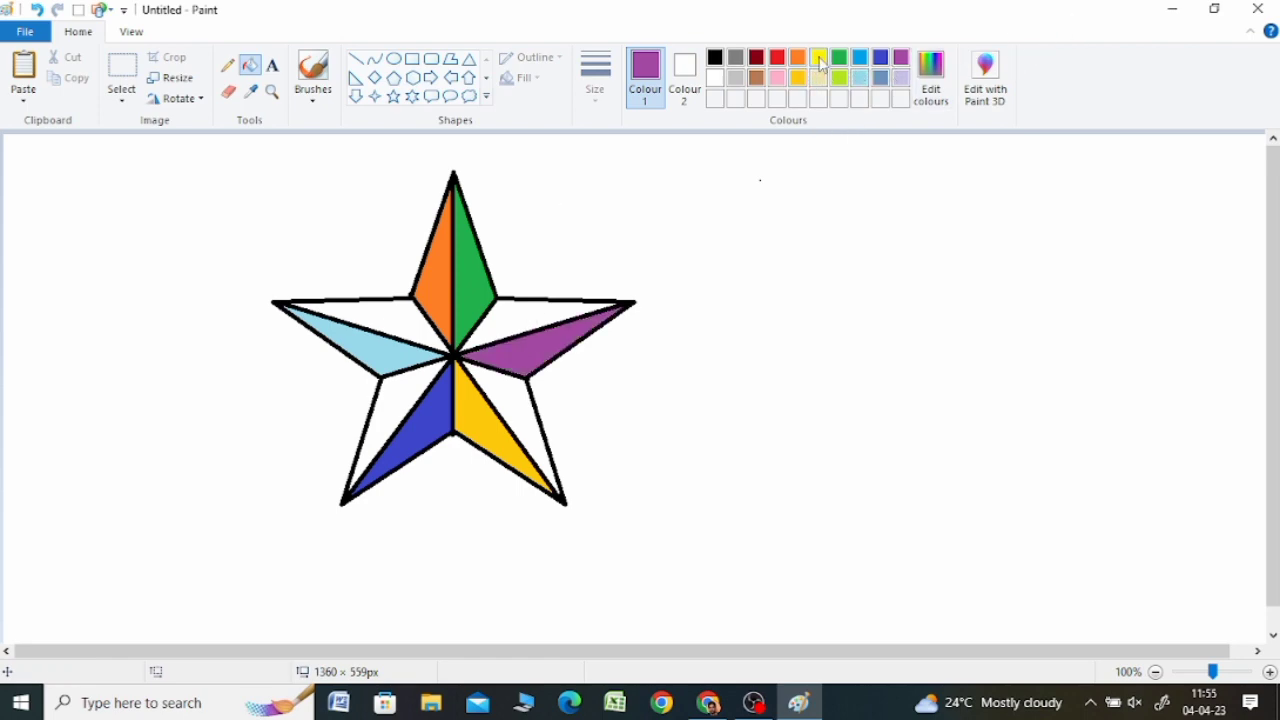
Fill the lower-left arm's outer half yellow, the right arm's upper half red and the lower-right arm's outer half lime
left_click(819, 58)
left_click(391, 387)
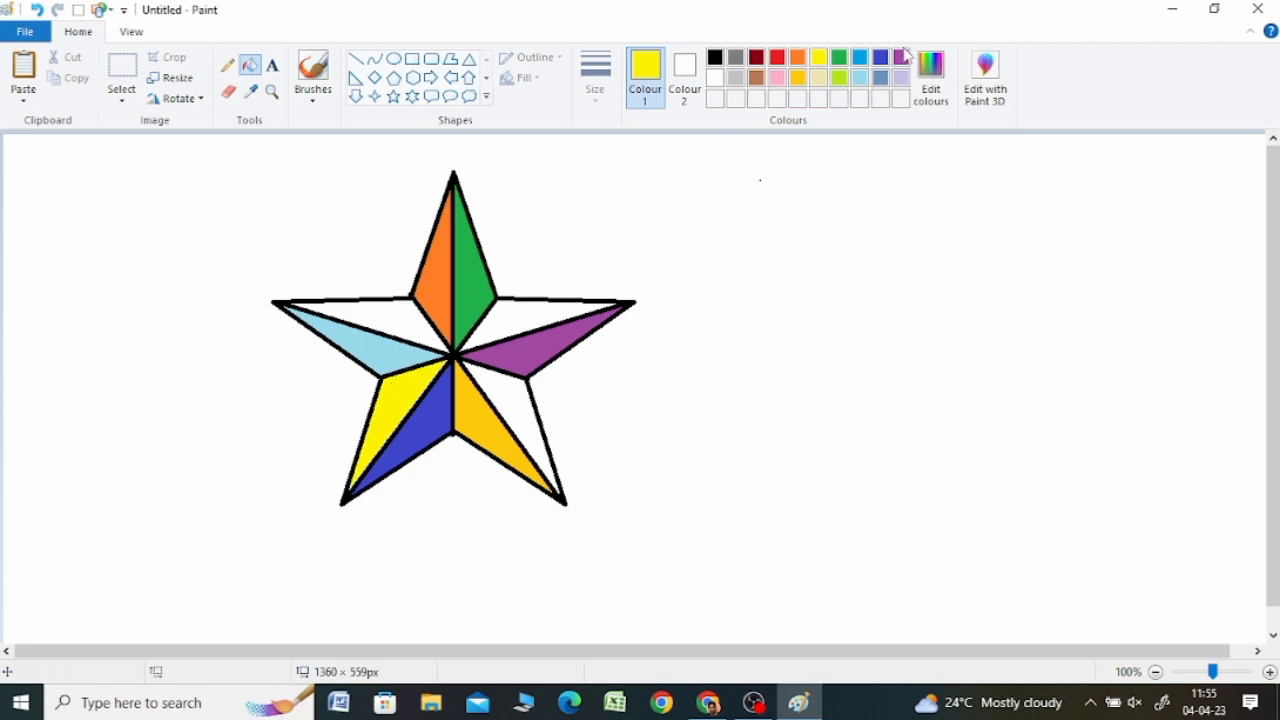
left_click(776, 62)
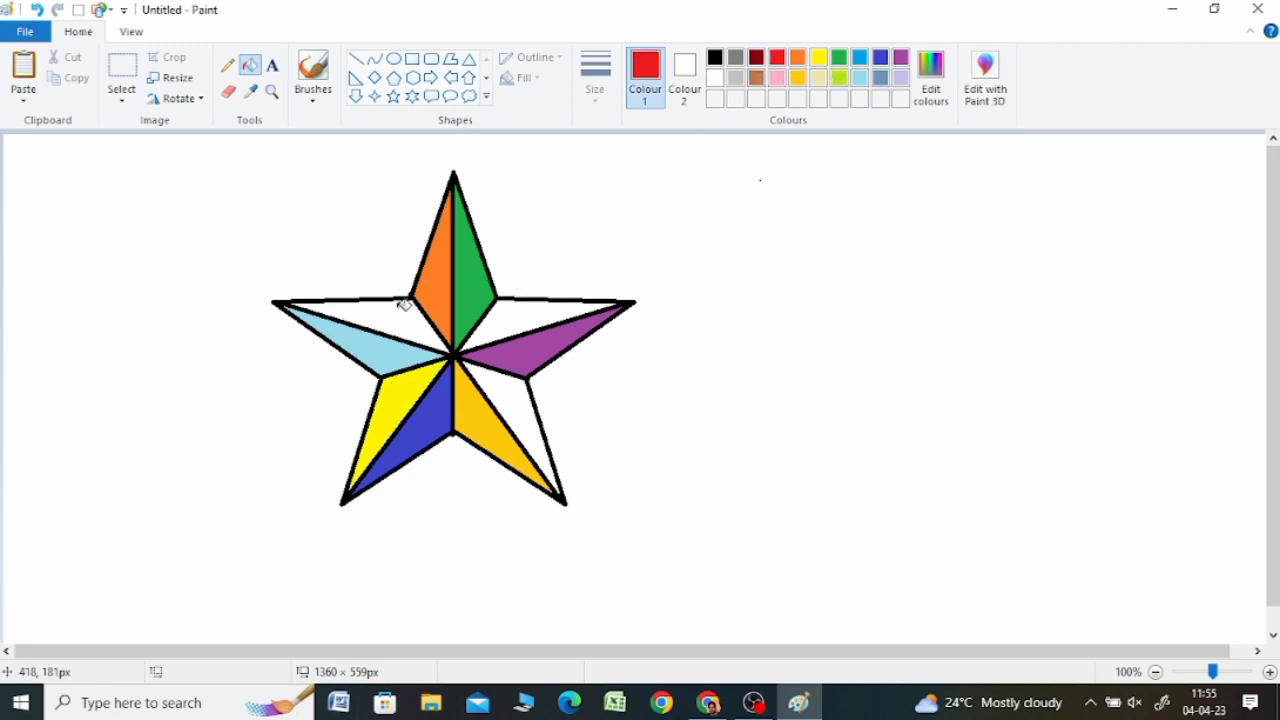
left_click(523, 311)
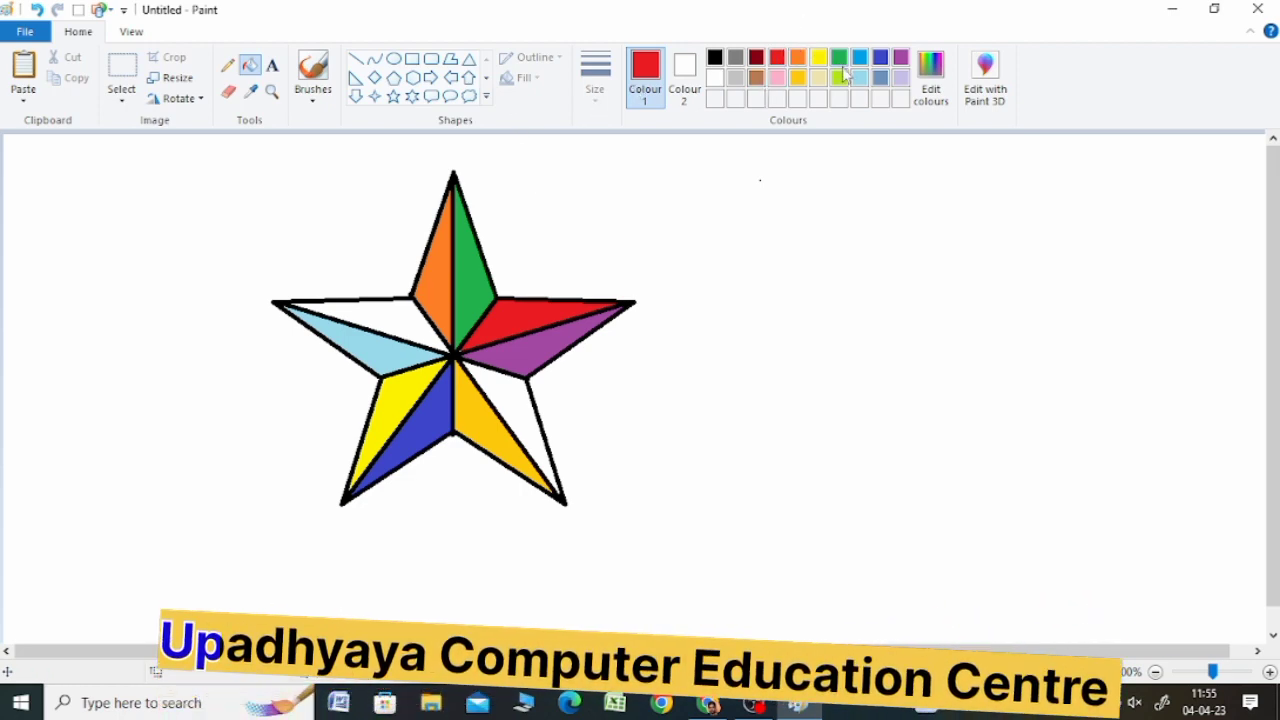
left_click(839, 77)
left_click(515, 385)
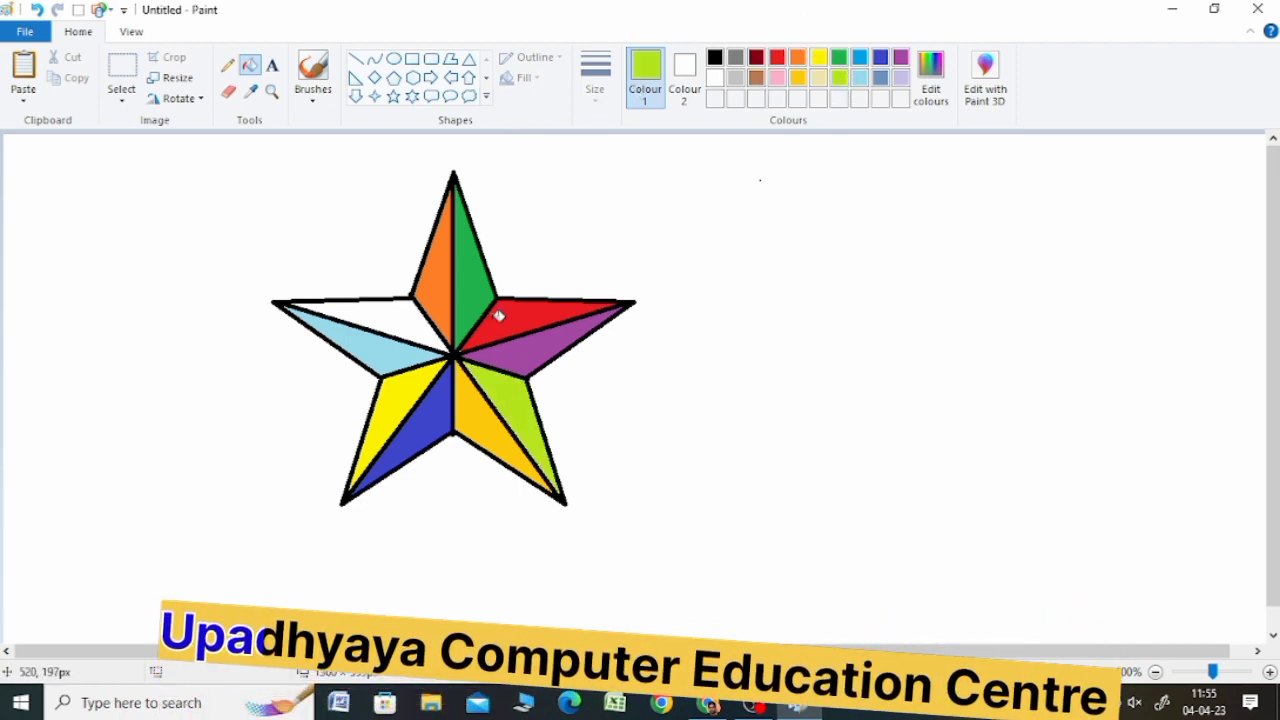
Fill the upper half of the star's left arm with dark red
left_click(880, 77)
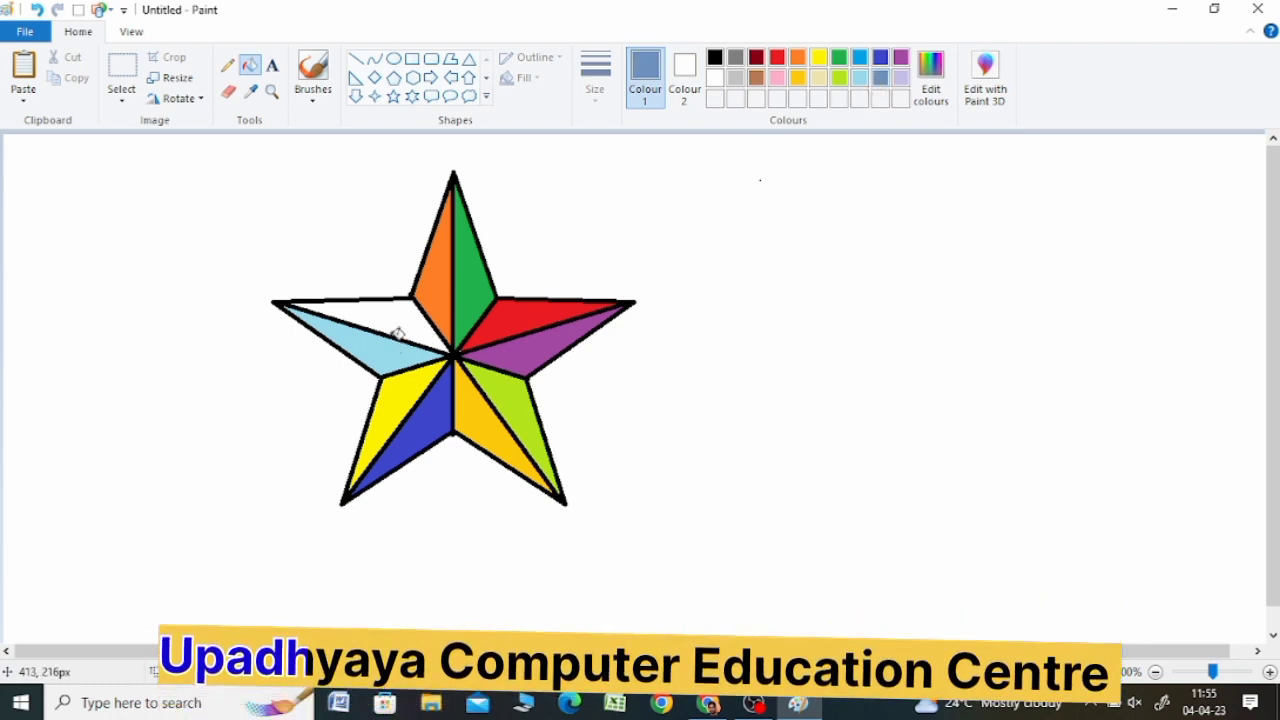
left_click(756, 57)
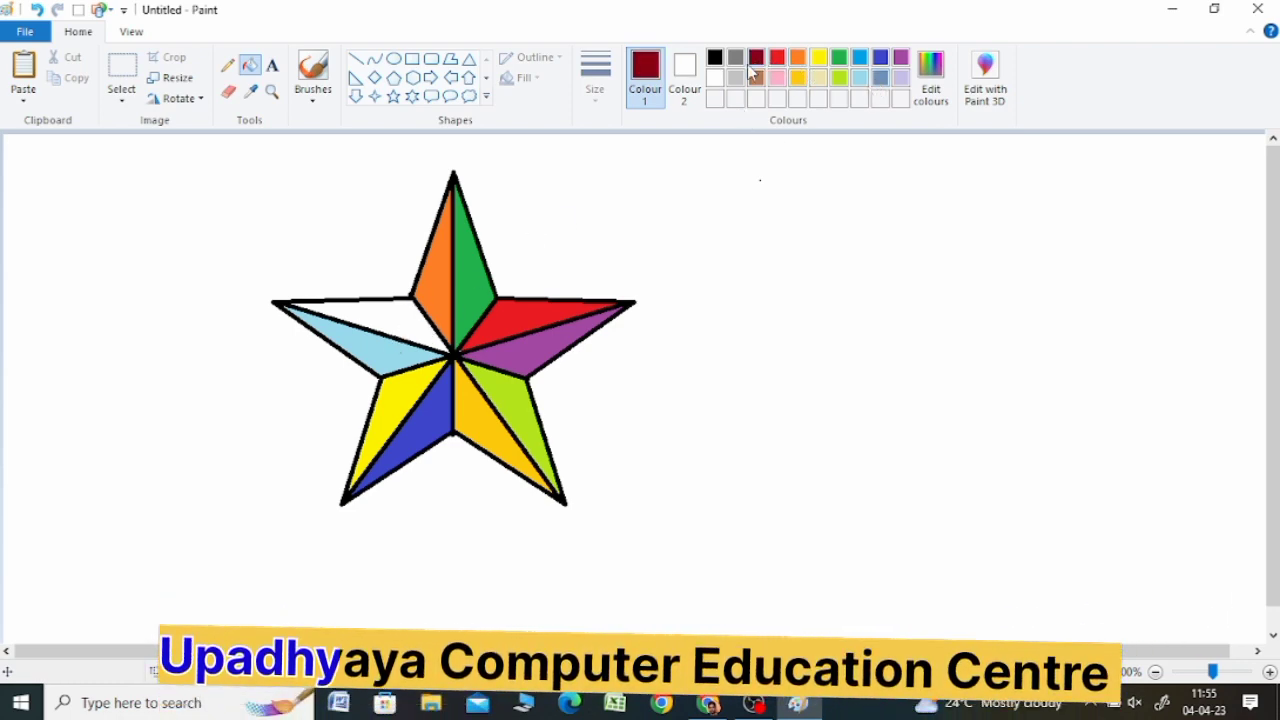
left_click(398, 305)
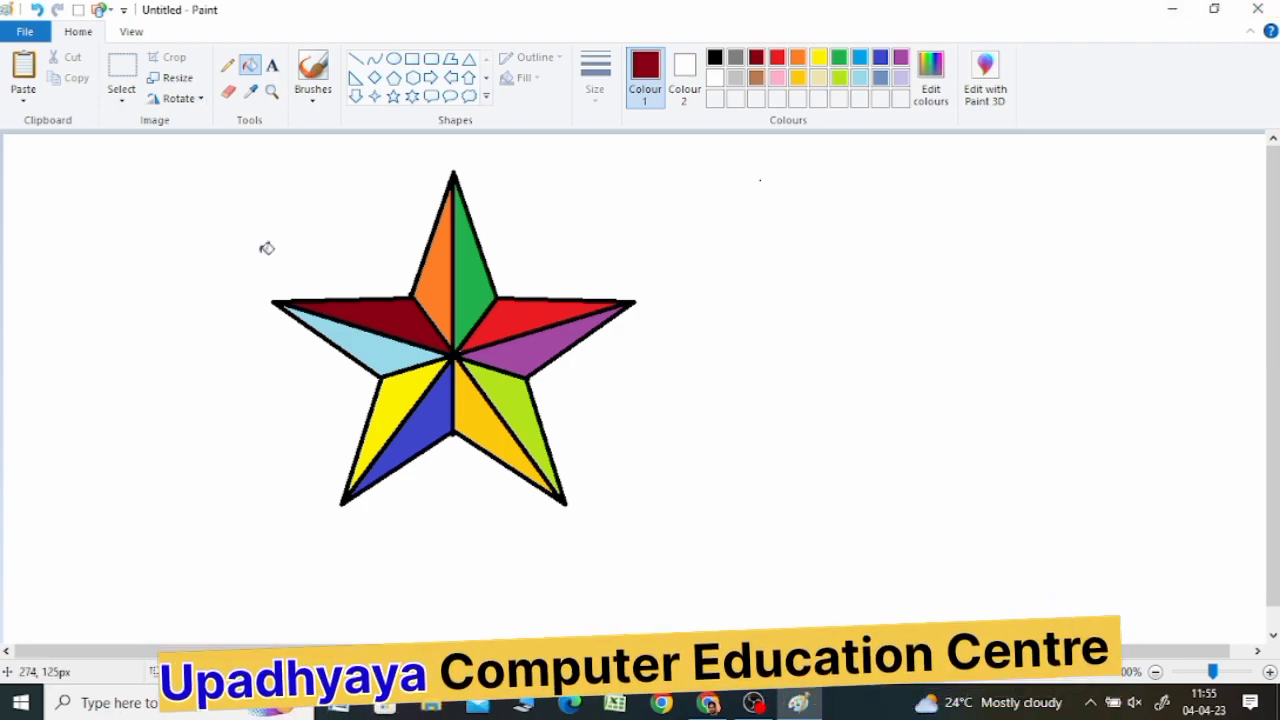
Select the star with a rectangle about 506 × 435 px, then copy, paste and place the duplicate right of the original
left_click(120, 75)
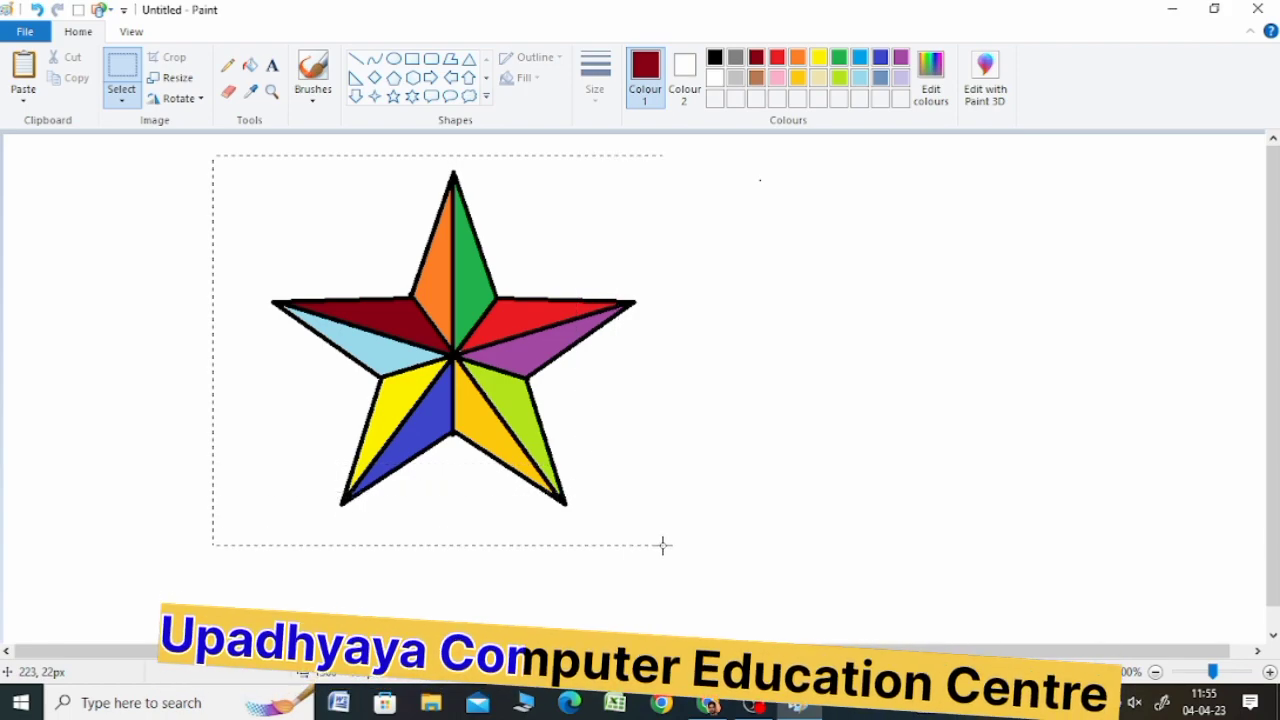
left_click_drag(662, 545, 688, 565)
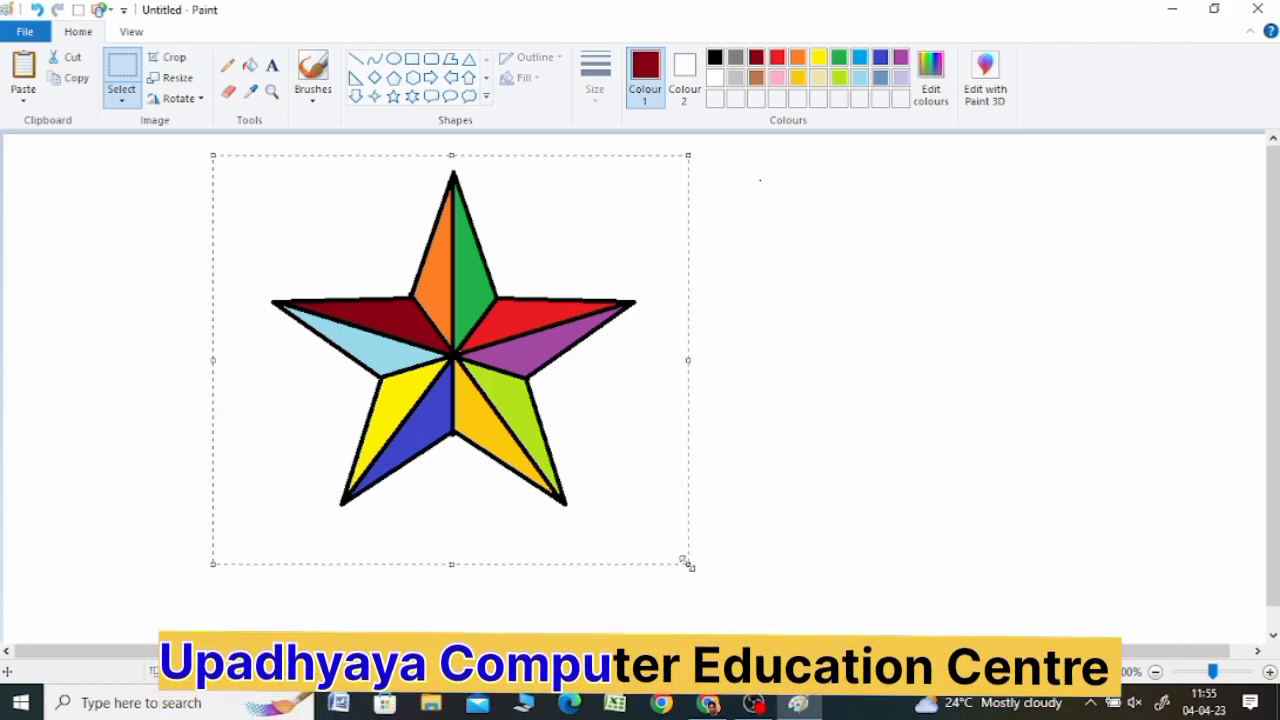
left_click(122, 100)
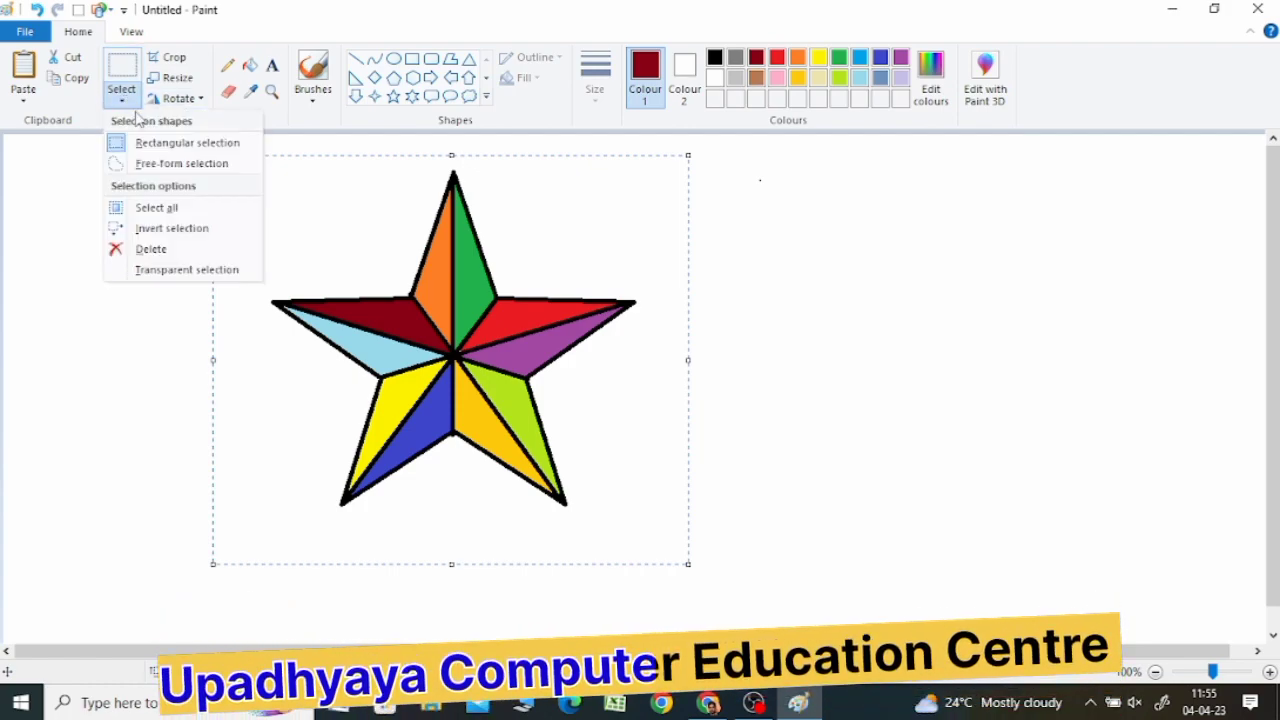
left_click(185, 143)
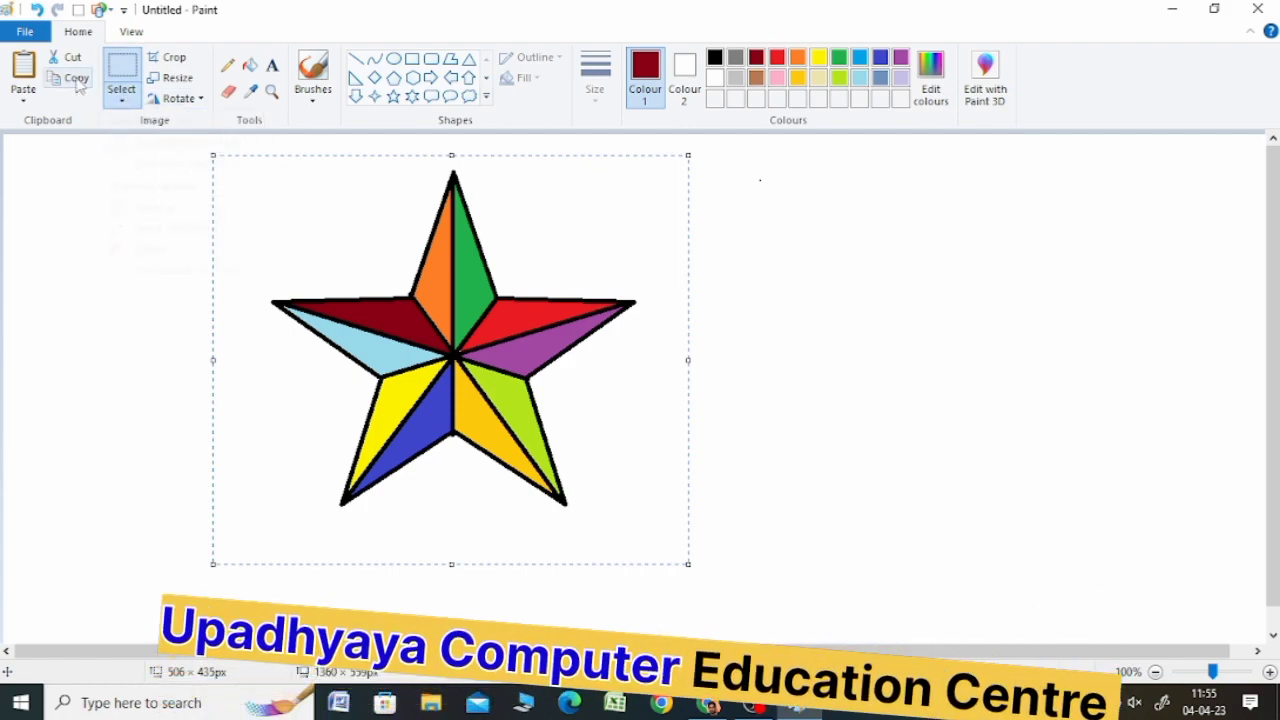
left_click(24, 80)
left_click_drag(277, 328, 934, 340)
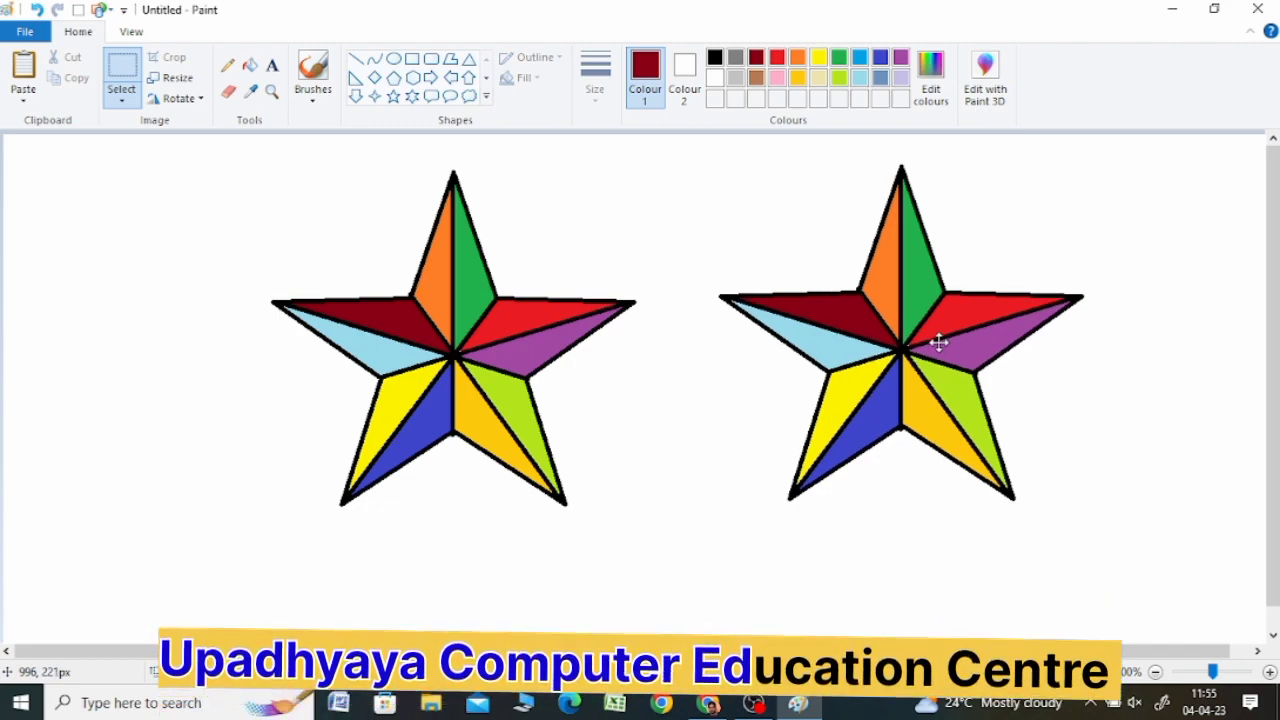
Paste another copy of the star and place it at the canvas's lower left, beside the original star
left_click(122, 108)
left_click(165, 272)
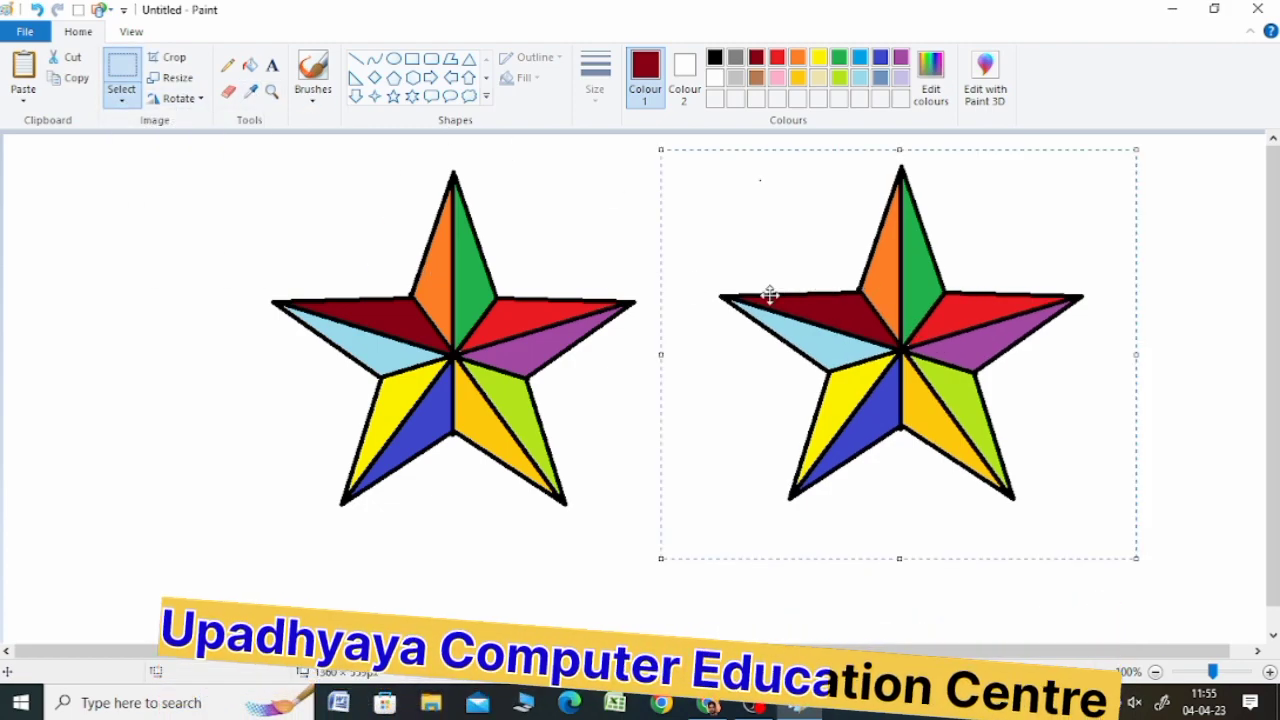
left_click(23, 96)
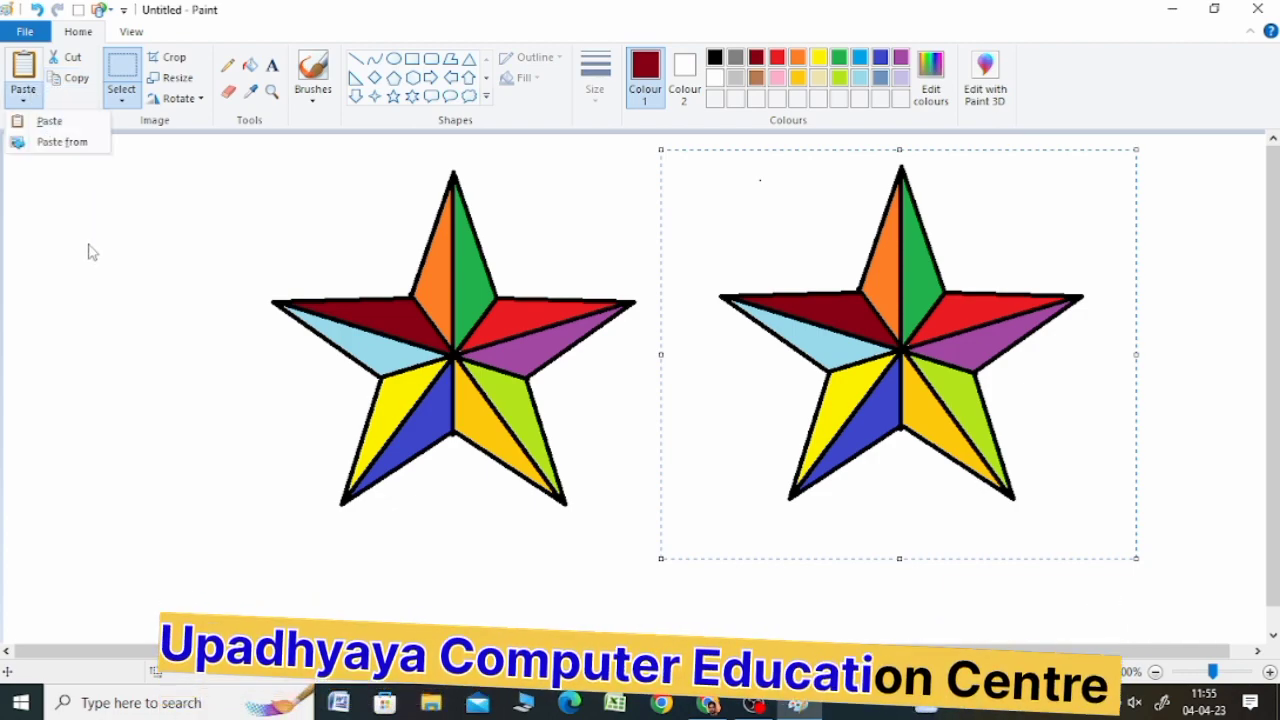
left_click(45, 121)
left_click_drag(209, 309, 152, 418)
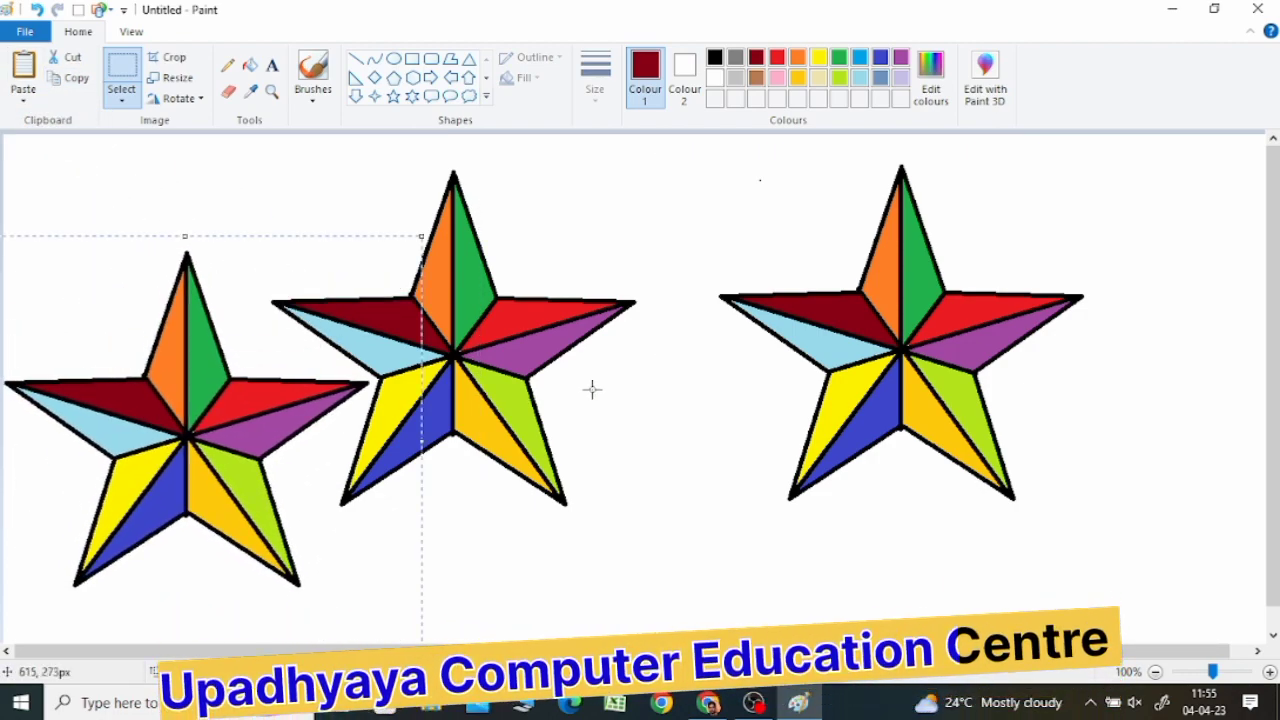
left_click(703, 194)
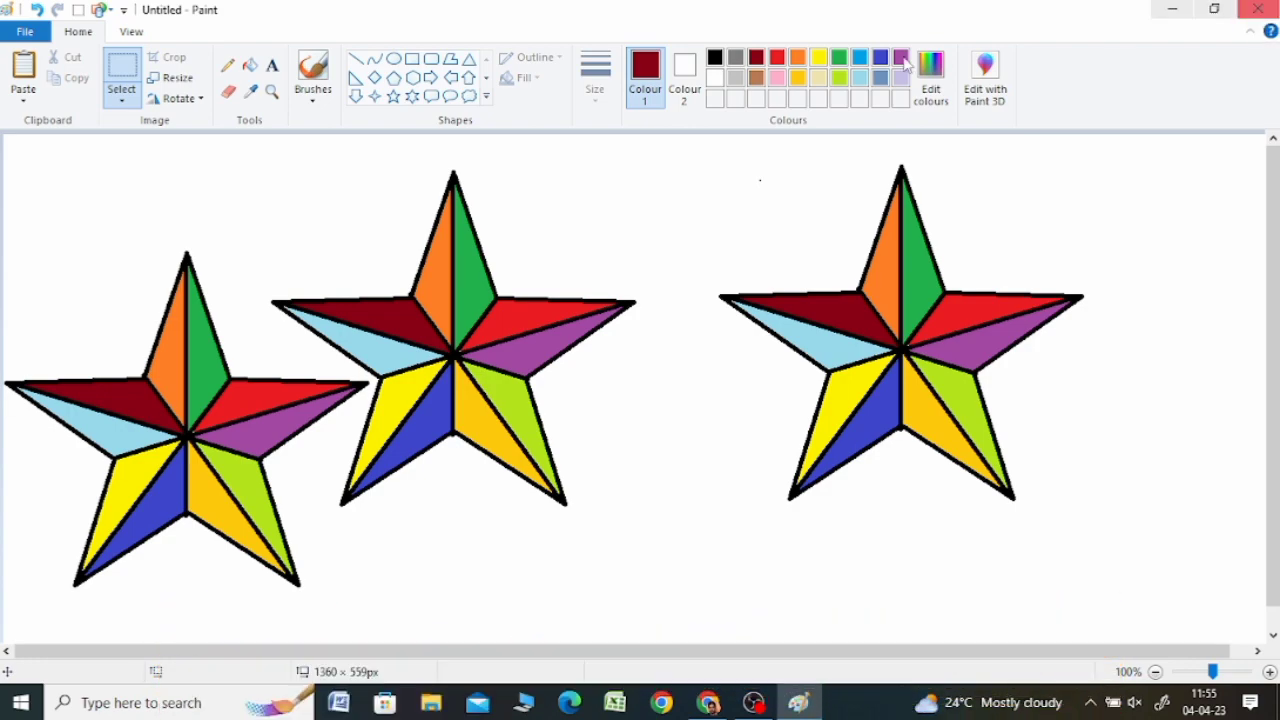
Clear the whole canvas and draw the tree trunk's left side as a black inward-bowed curve about 110 × 333 px
key("ctrl+a")
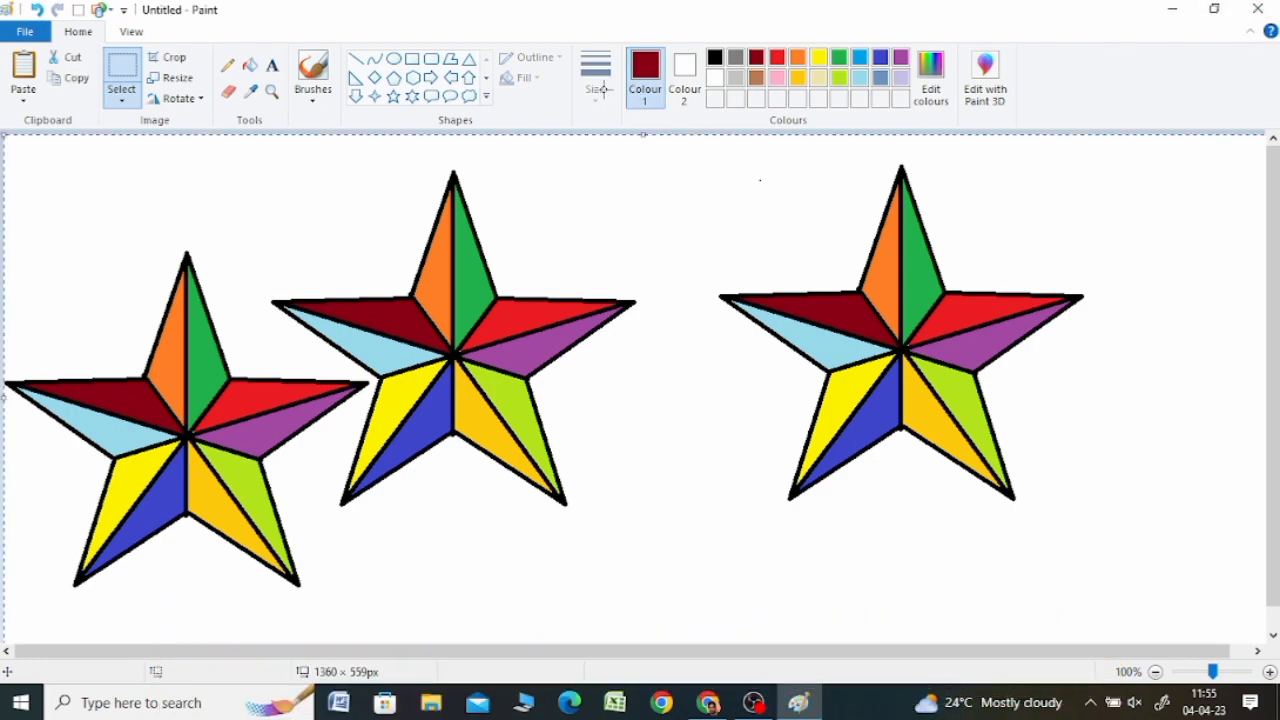
key("Delete")
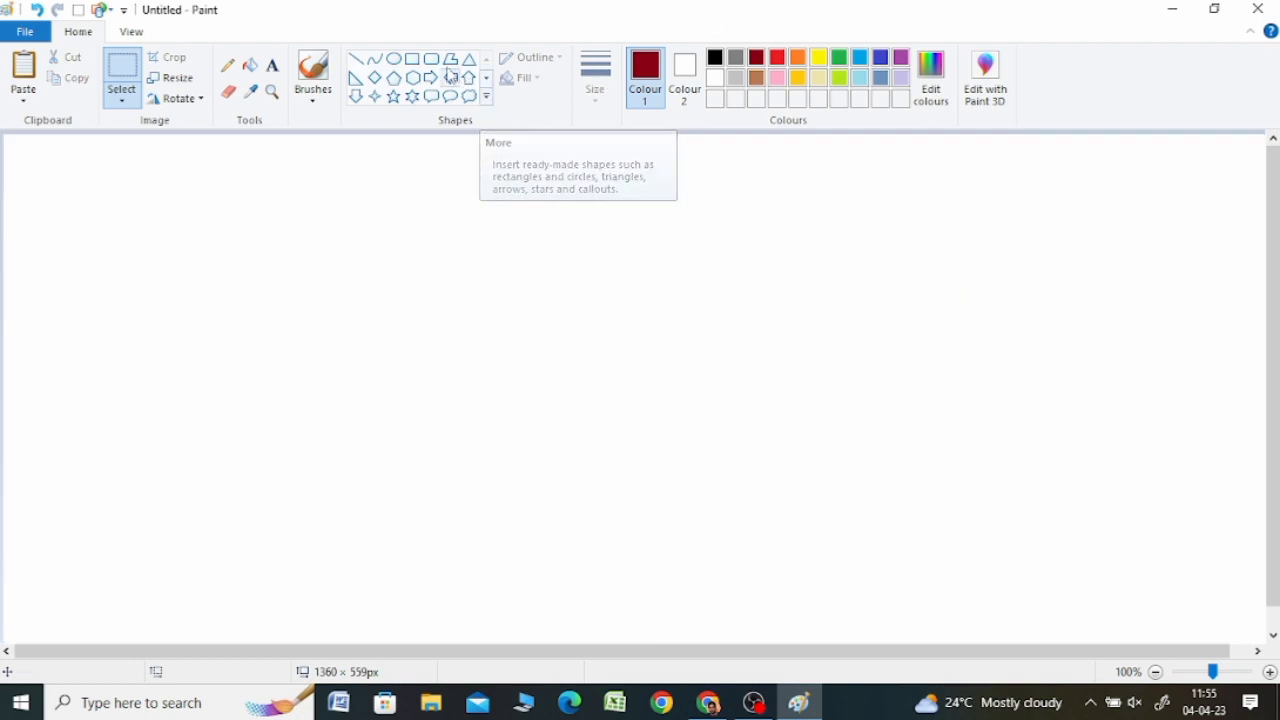
left_click(377, 61)
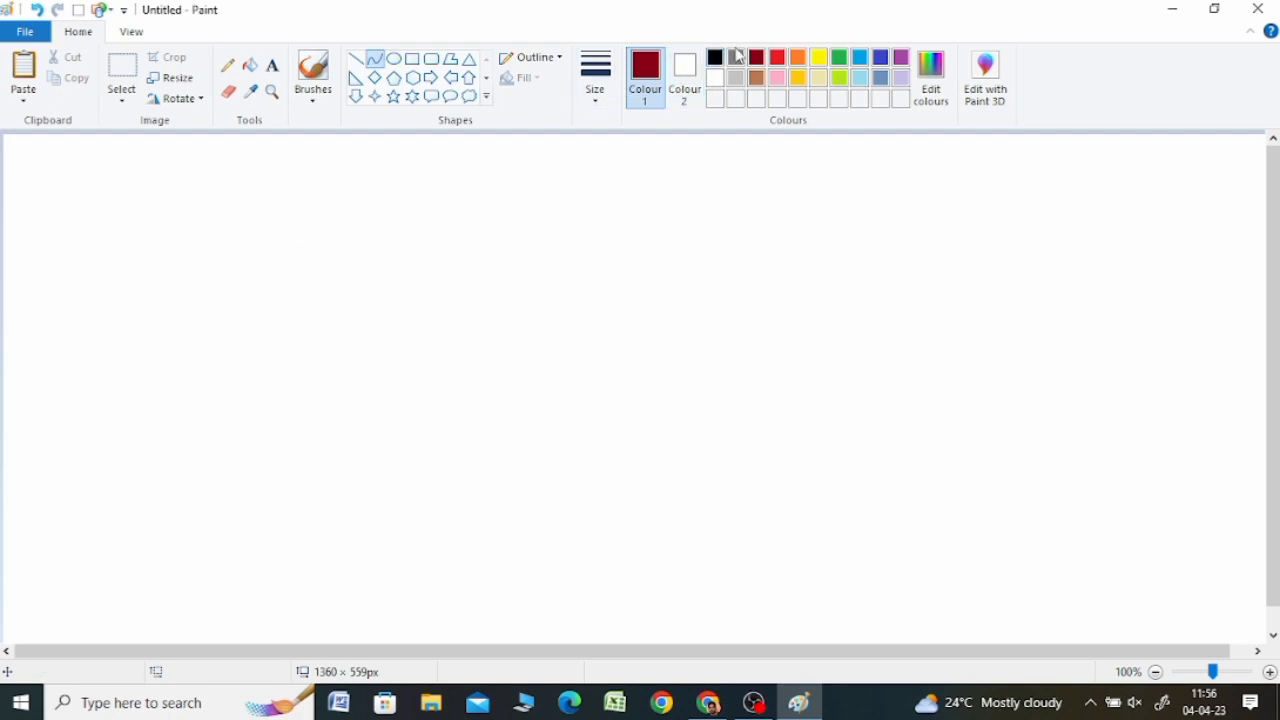
left_click(716, 59)
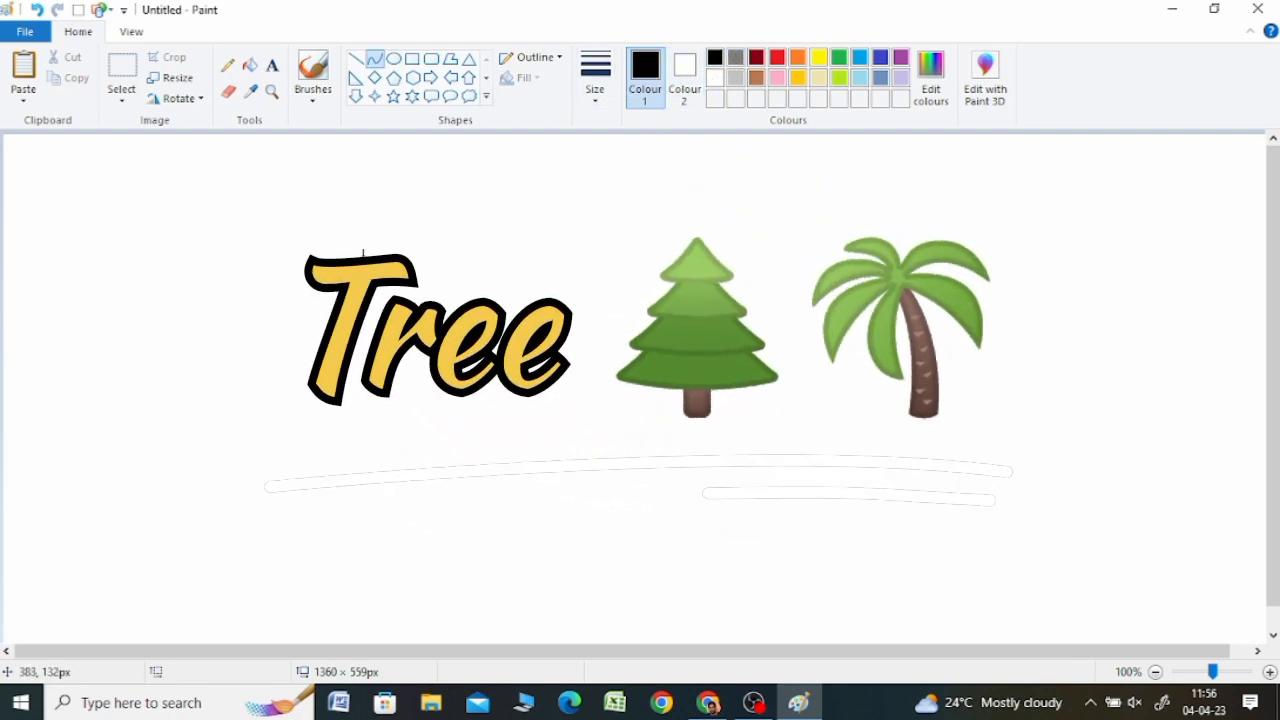
left_click_drag(363, 255, 336, 572)
left_click_drag(351, 407, 438, 442)
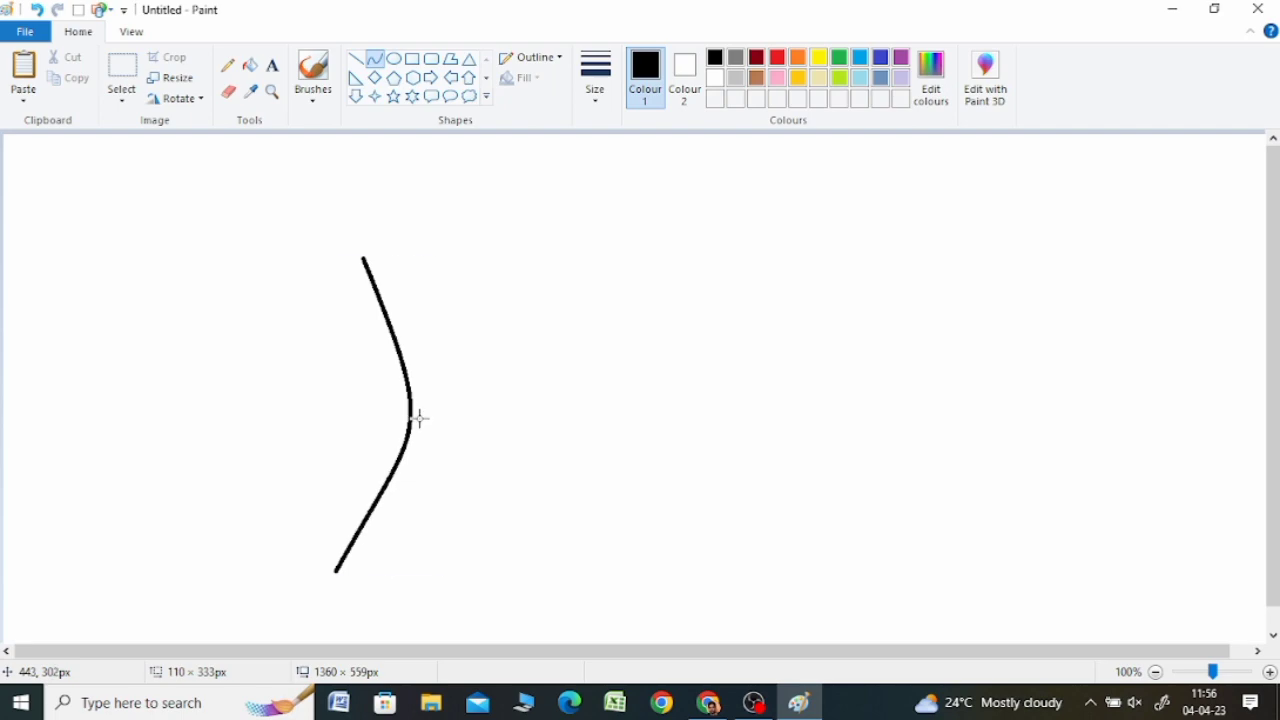
left_click(414, 420)
left_click_drag(409, 403, 380, 436)
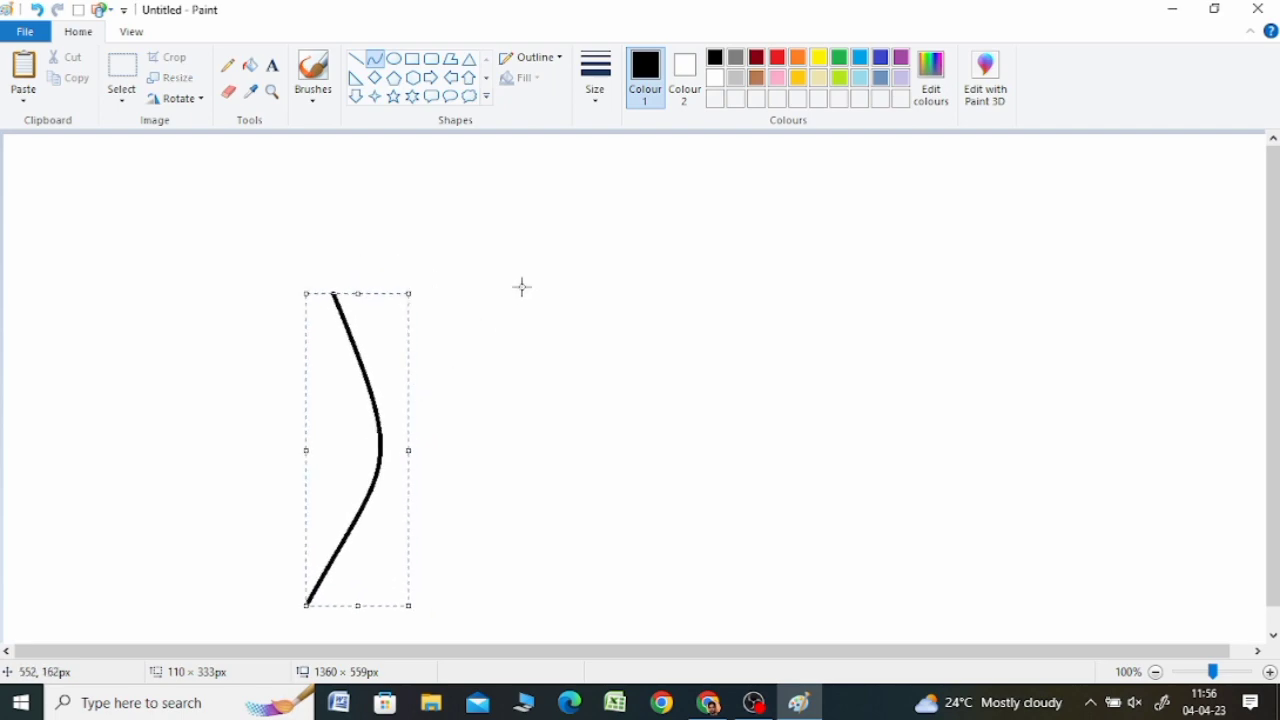
Draw the trunk's right side as a curve about 343 px tall, bowed inward to mirror the left side
left_click_drag(516, 287, 517, 608)
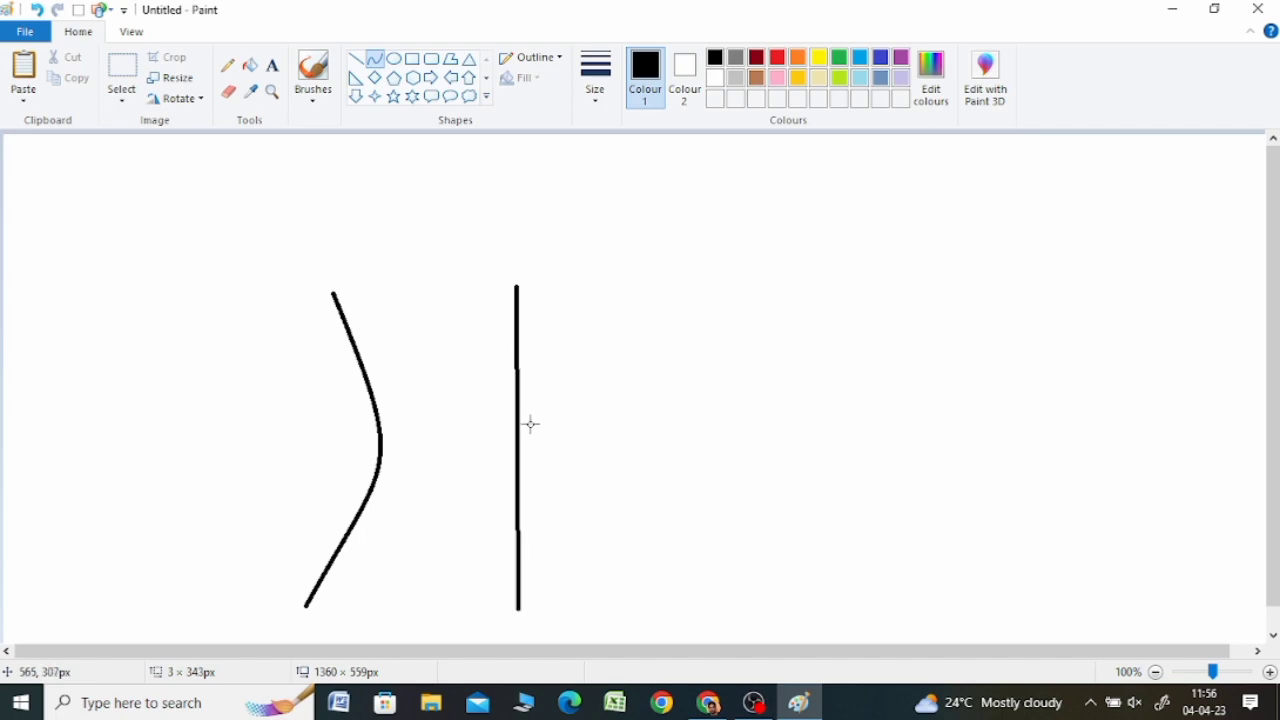
left_click_drag(530, 424, 467, 441)
left_click(576, 184)
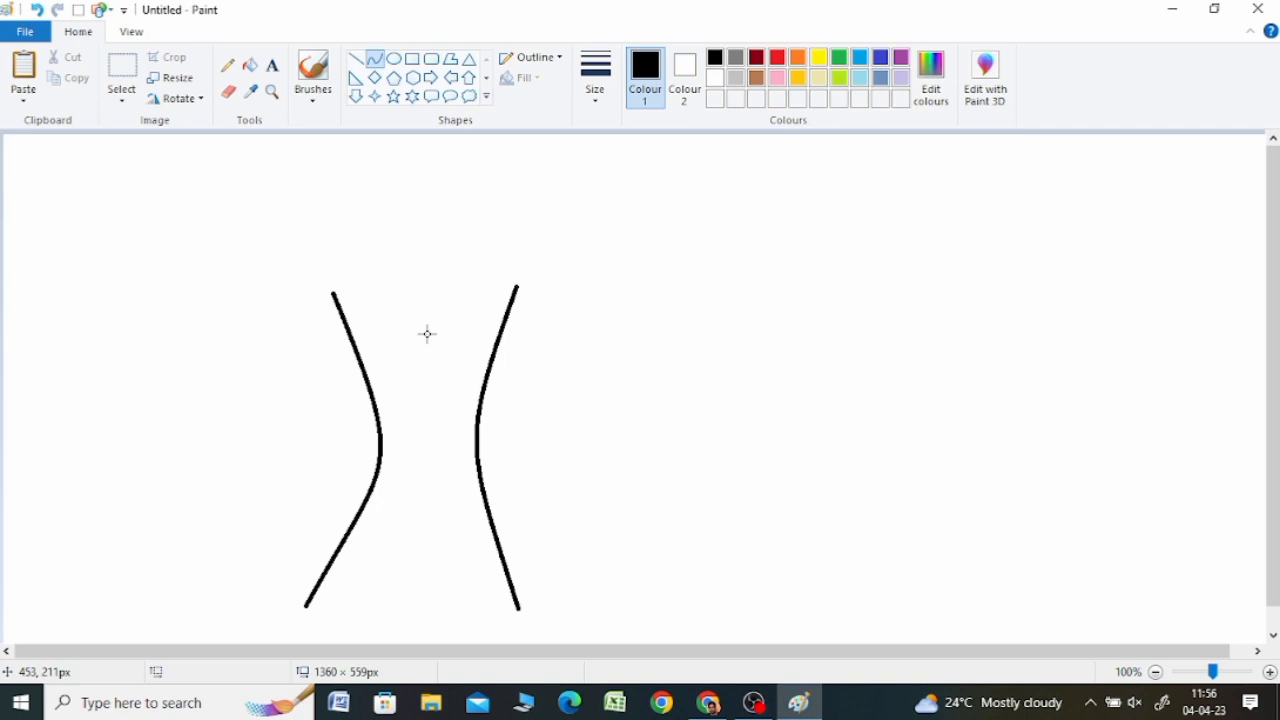
Draw a cloud callout about 336 × 322 px as the tree's crown and position it over the top of the trunk
left_click(468, 97)
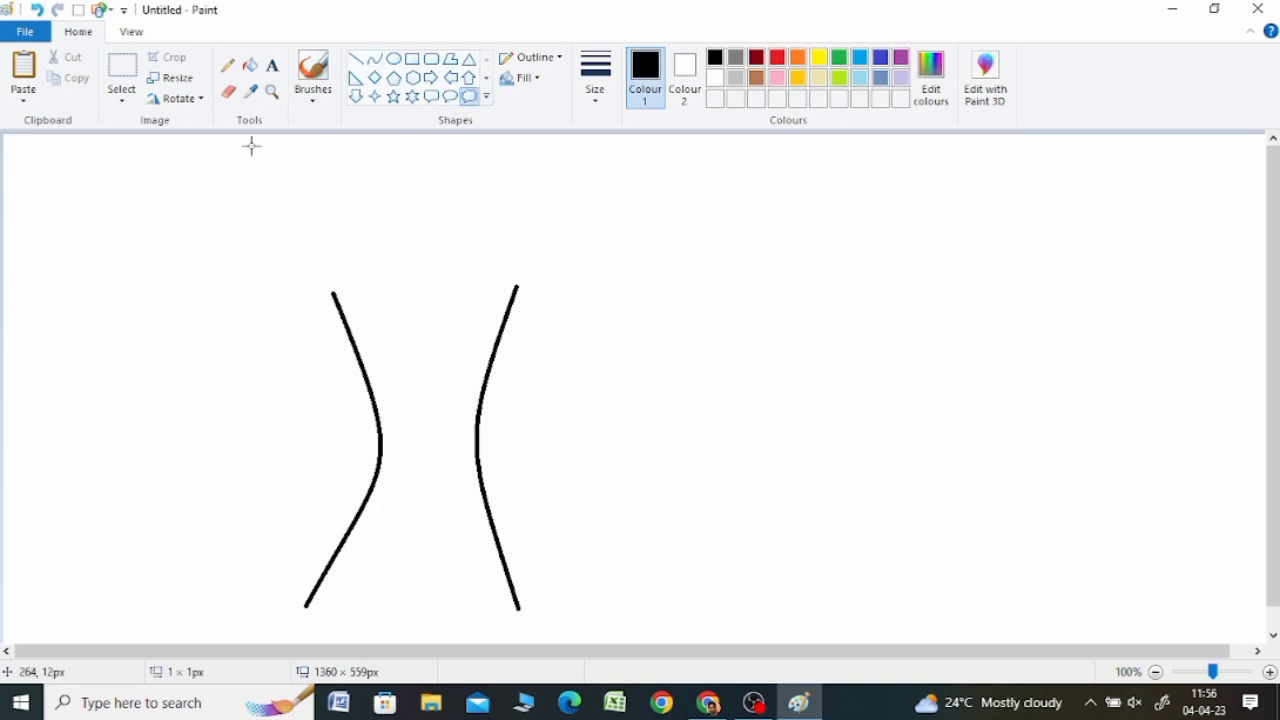
left_click_drag(251, 146, 565, 447)
left_click_drag(451, 343, 485, 328)
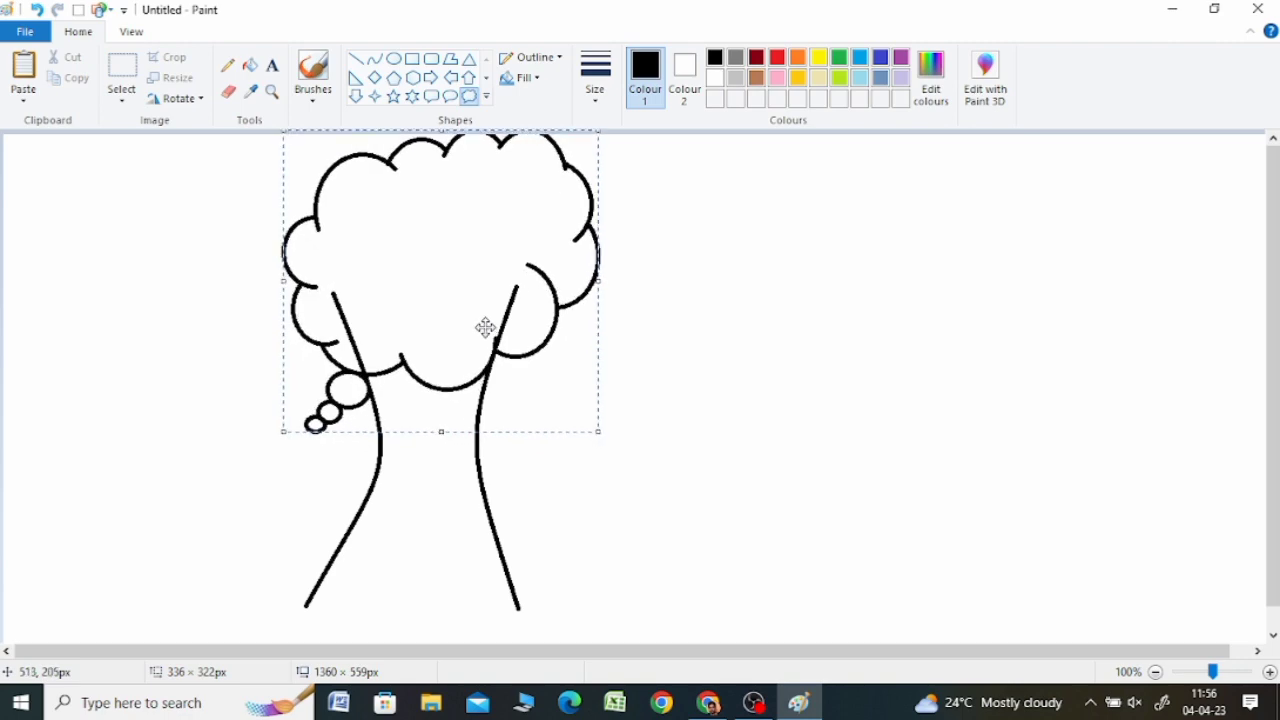
Enlarge the eraser and erase the cloud callout's small bubbles beside the trunk's upper left
left_click(228, 91)
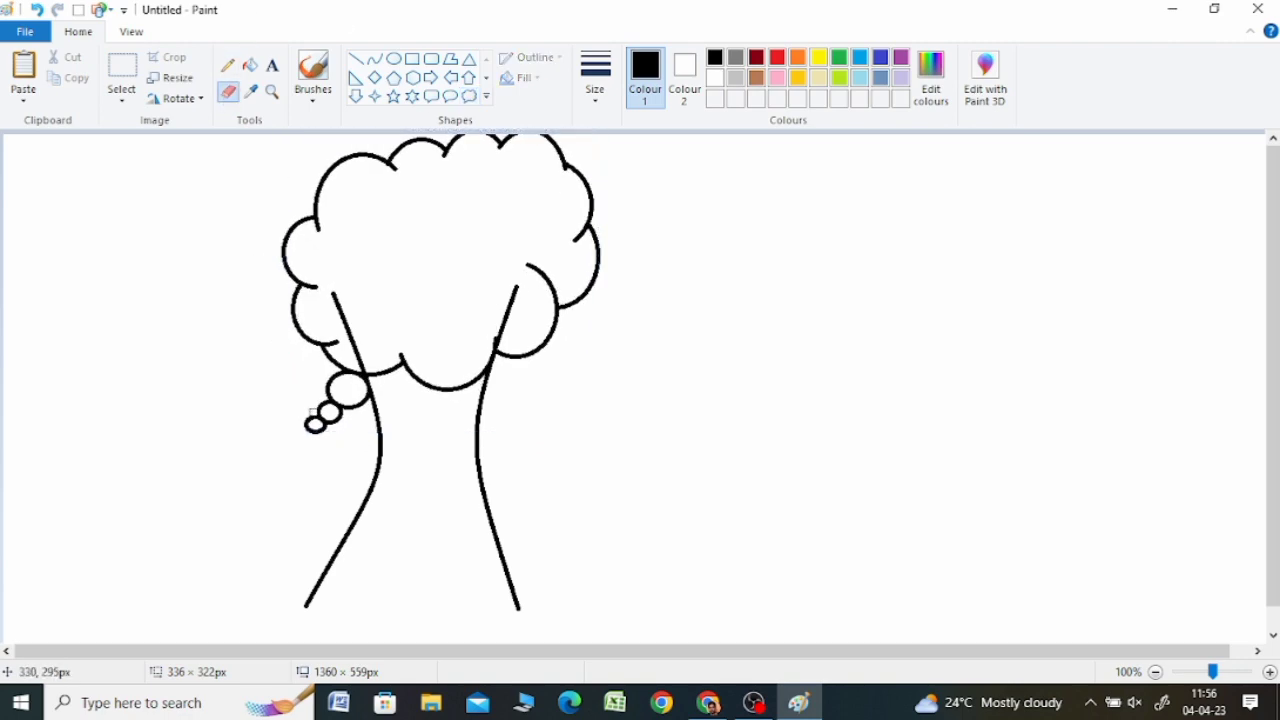
key("ctrl+plus")
key("ctrl+plus")
key("ctrl+plus")
key("ctrl+plus")
key("ctrl+plus")
key("ctrl+plus")
key("ctrl+plus")
key("ctrl+plus")
key("ctrl+plus")
key("ctrl+plus")
key("ctrl+plus")
key("ctrl+plus")
key("ctrl+plus")
key("ctrl+plus")
mouse_move(312, 412)
left_mouse_down()
mouse_move(314, 431)
mouse_move(326, 391)
mouse_move(343, 411)
left_mouse_up()
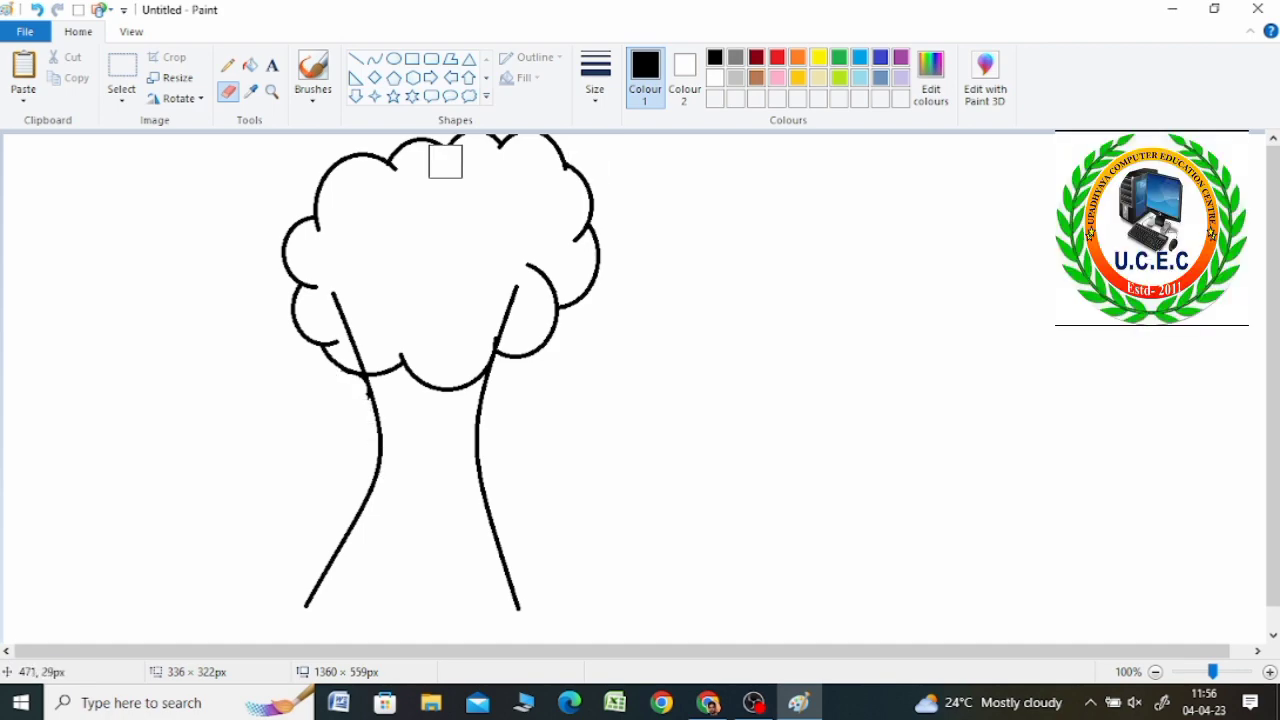
Draw a downward-bowed curve about 113 × 80 px from the trunk's left foot up to the middle of its base
left_click(374, 58)
left_click_drag(307, 606, 410, 533)
left_click_drag(366, 570, 366, 591)
left_click(374, 575)
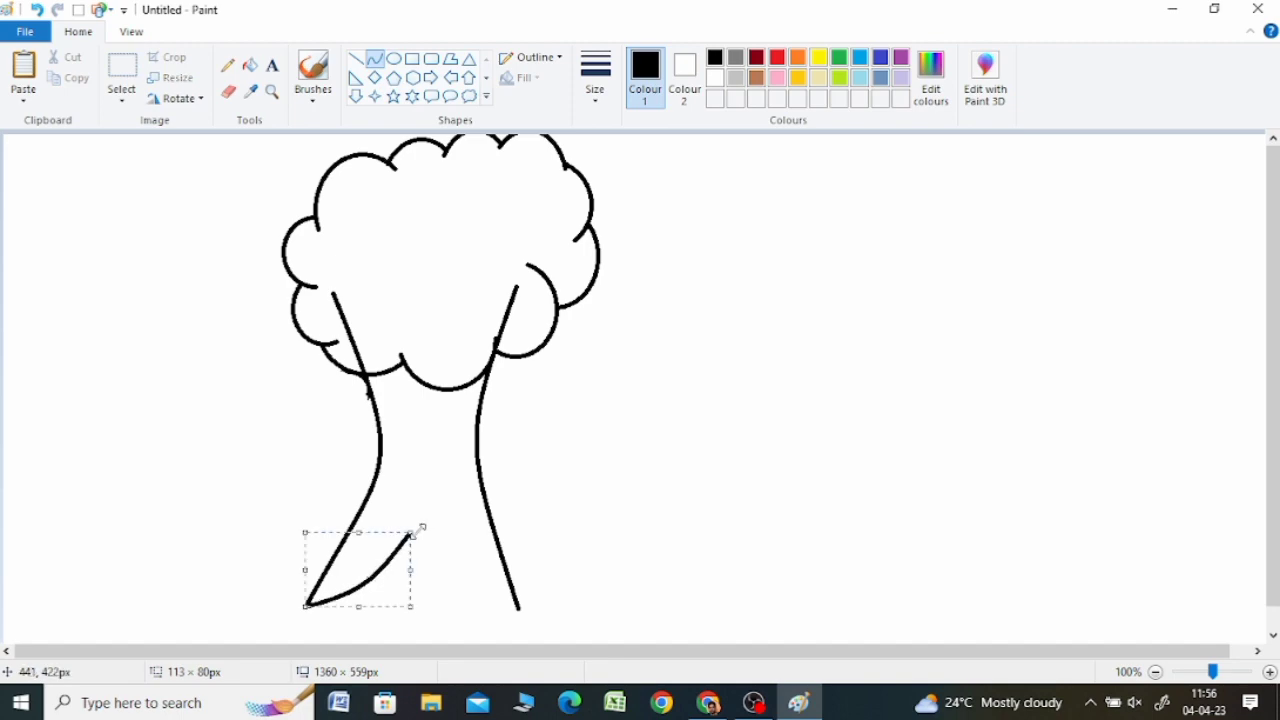
left_click(525, 485)
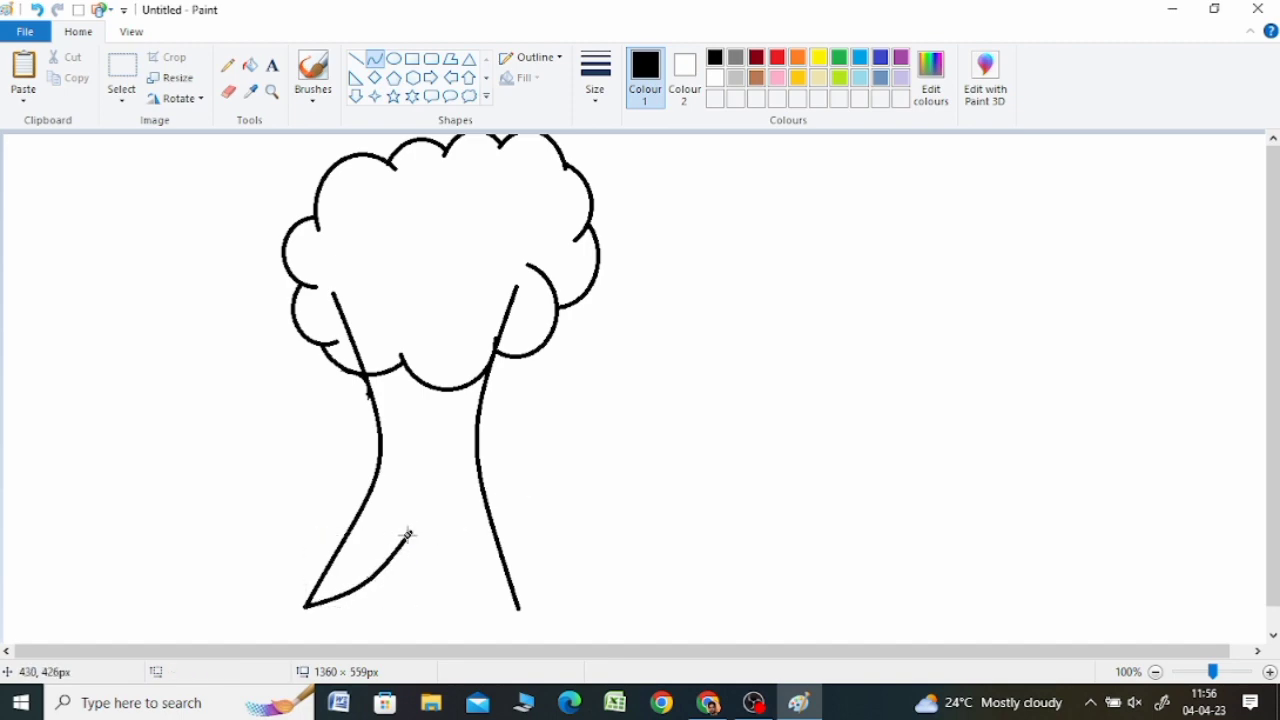
left_click_drag(407, 534, 519, 608)
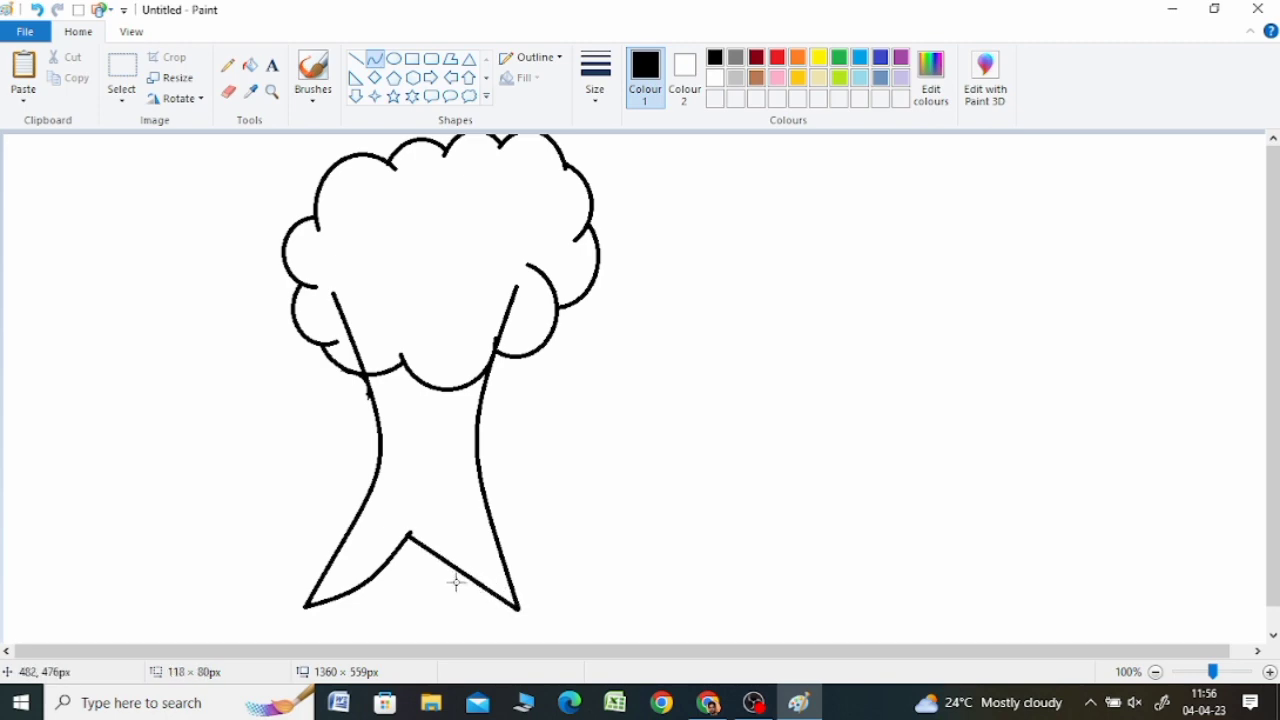
mouse_move(455, 583)
left_mouse_down()
mouse_move(422, 589)
mouse_move(455, 548)
mouse_move(455, 592)
left_mouse_up()
key("ctrl+z")
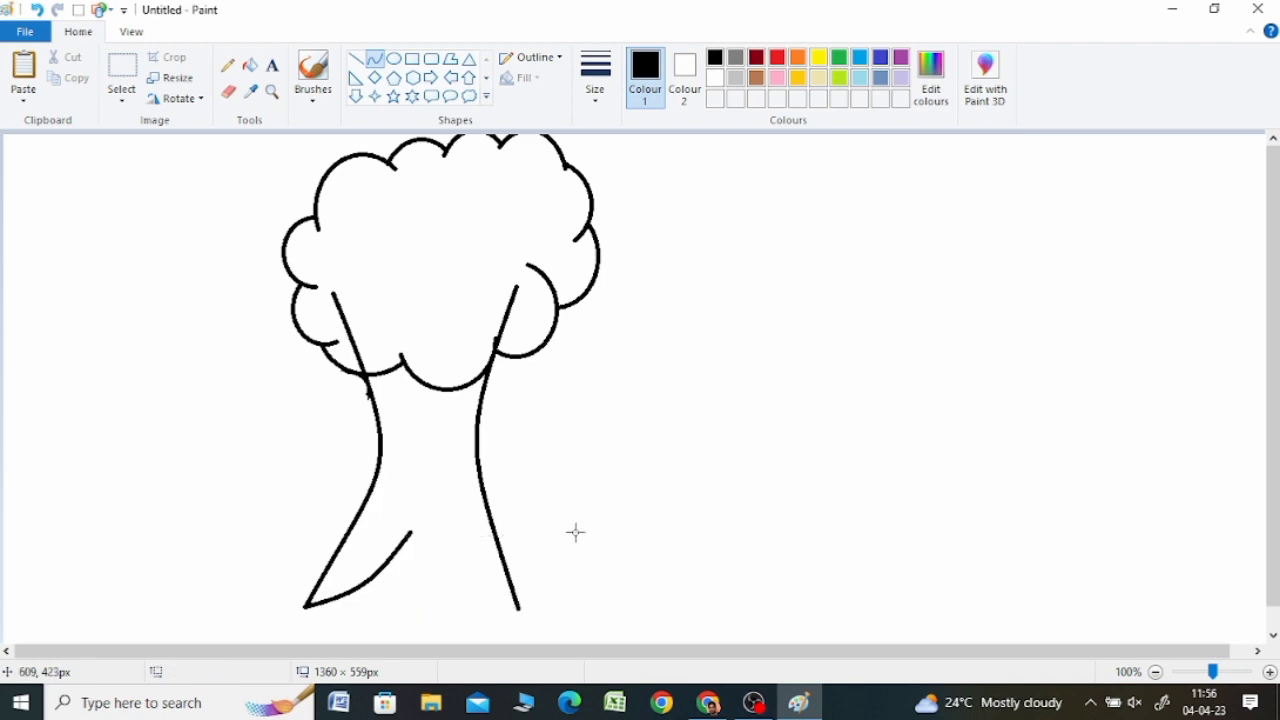
Close the trunk's base with a downward-bowed curve from the middle peak to the right foot
left_click_drag(412, 531, 443, 586)
left_click(589, 409)
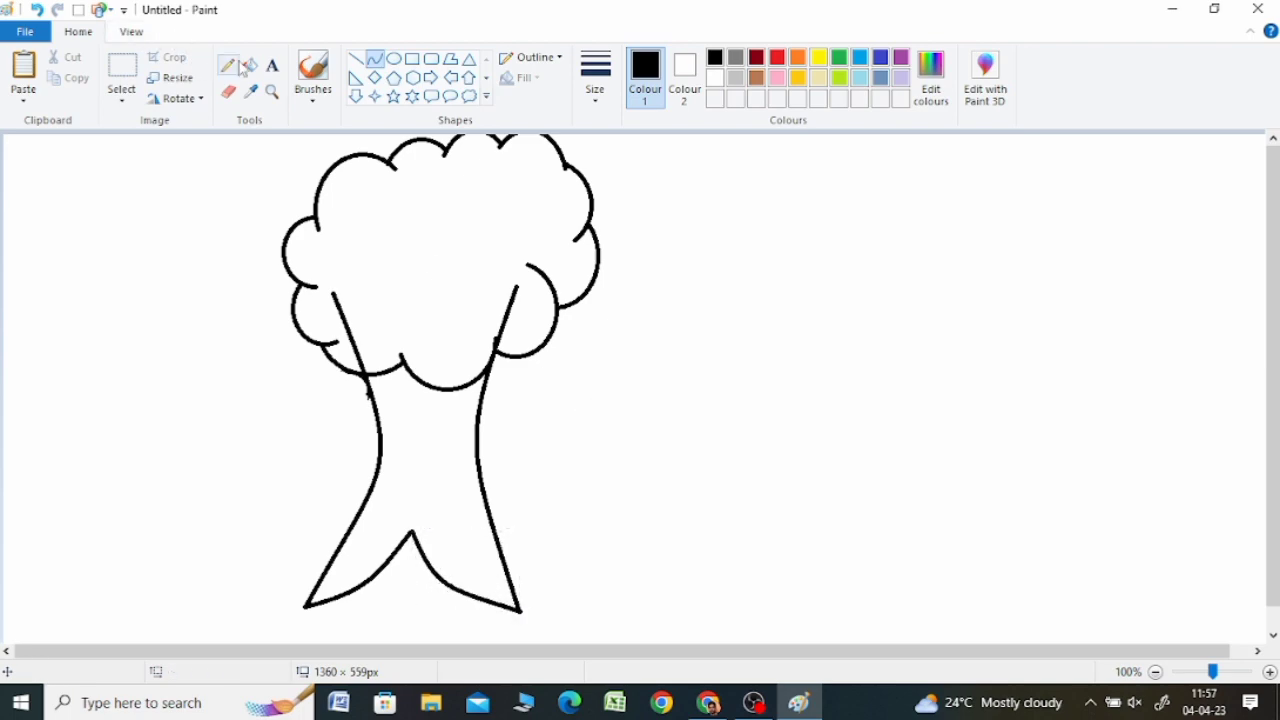
Fill the tree's crown with green and its trunk with brown
left_click(247, 66)
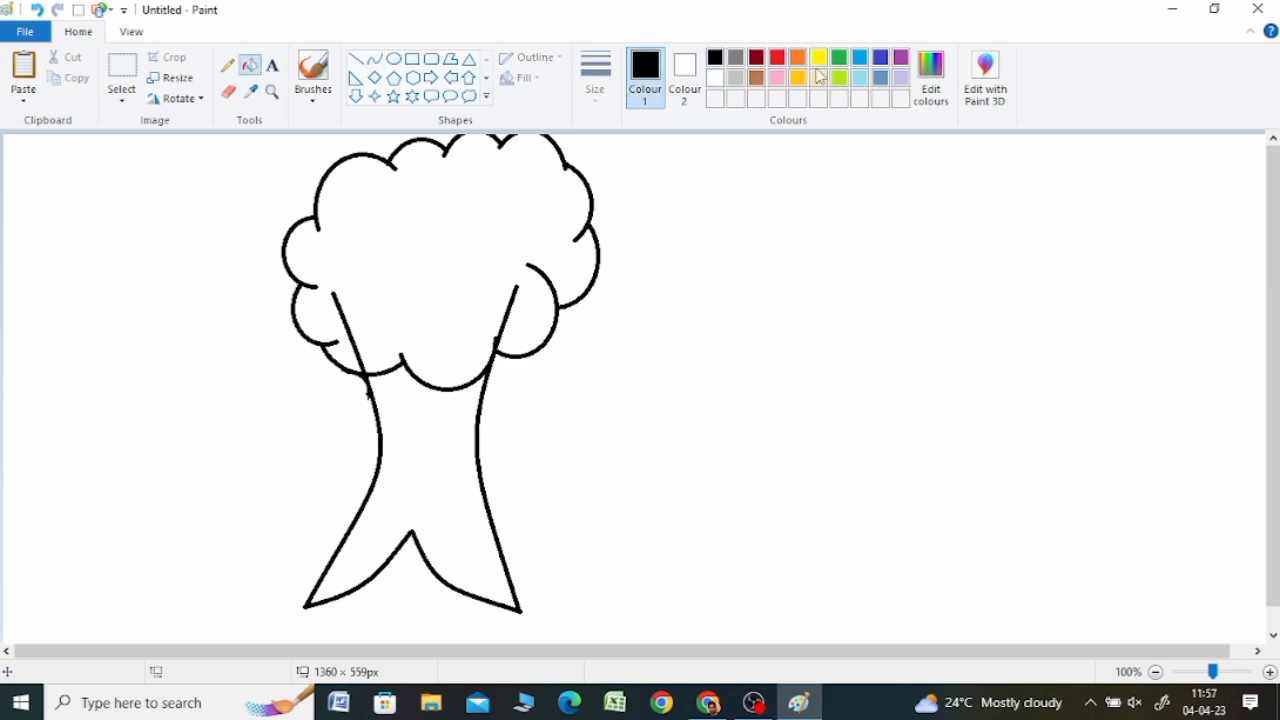
left_click(839, 60)
left_click(481, 249)
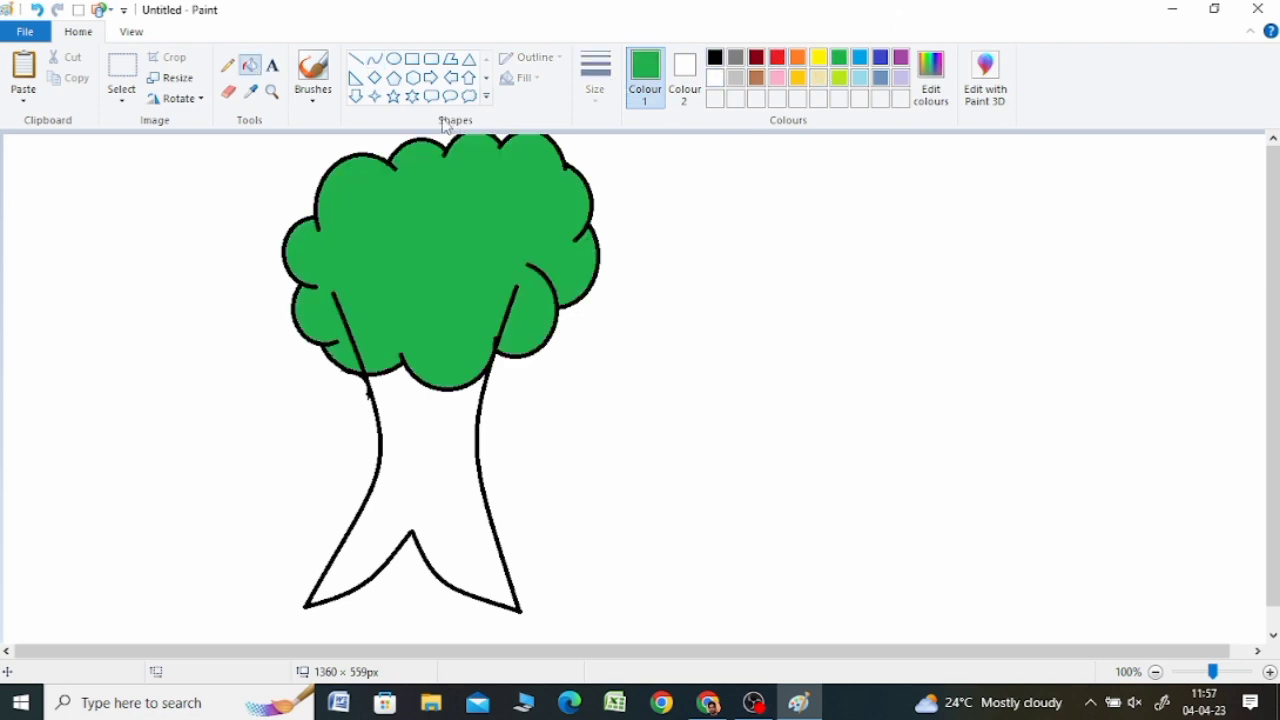
left_click(758, 78)
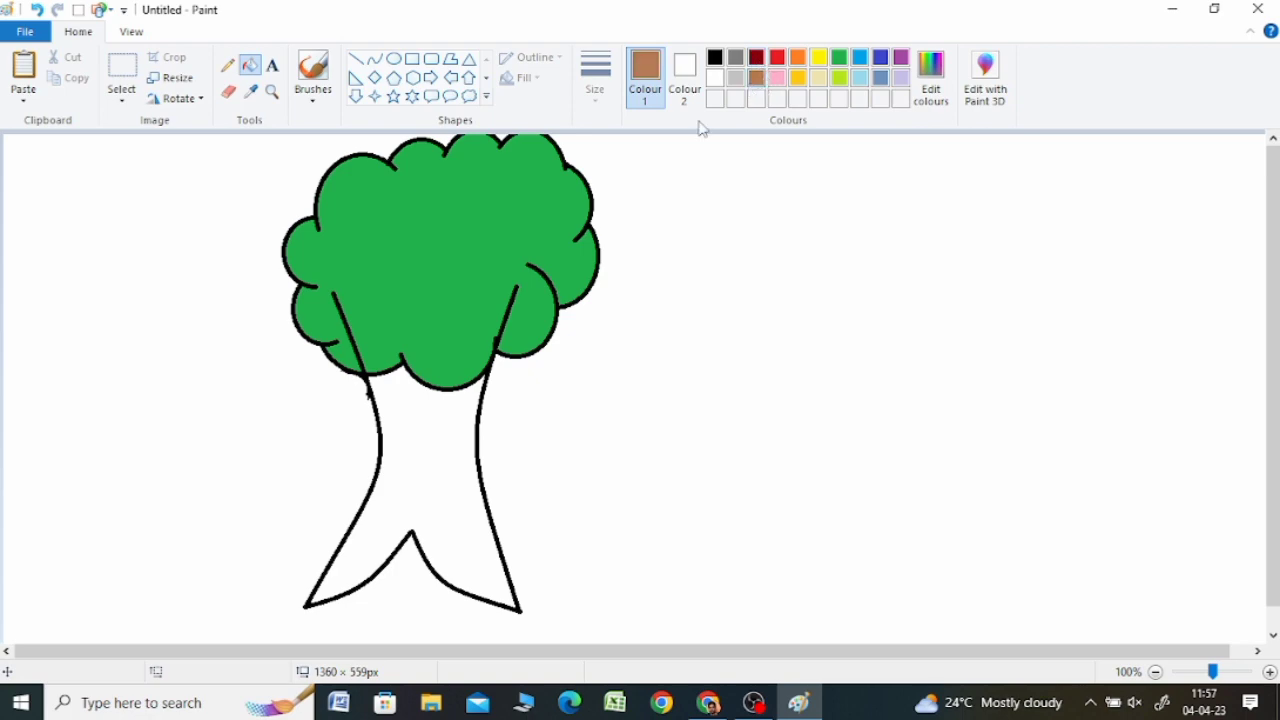
left_click(408, 447)
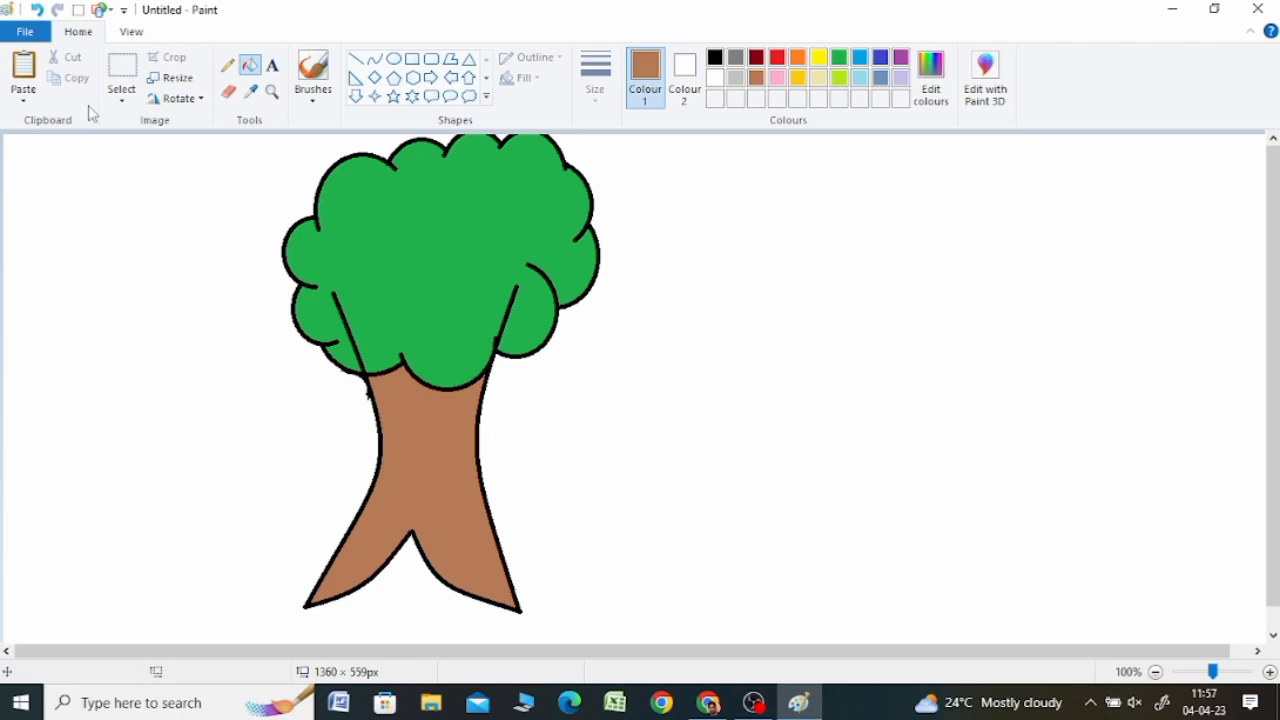
Draw an ellipse about 352 × 375 px with a black outline to the right of the tree
left_click(394, 59)
left_click_drag(803, 154, 1133, 507)
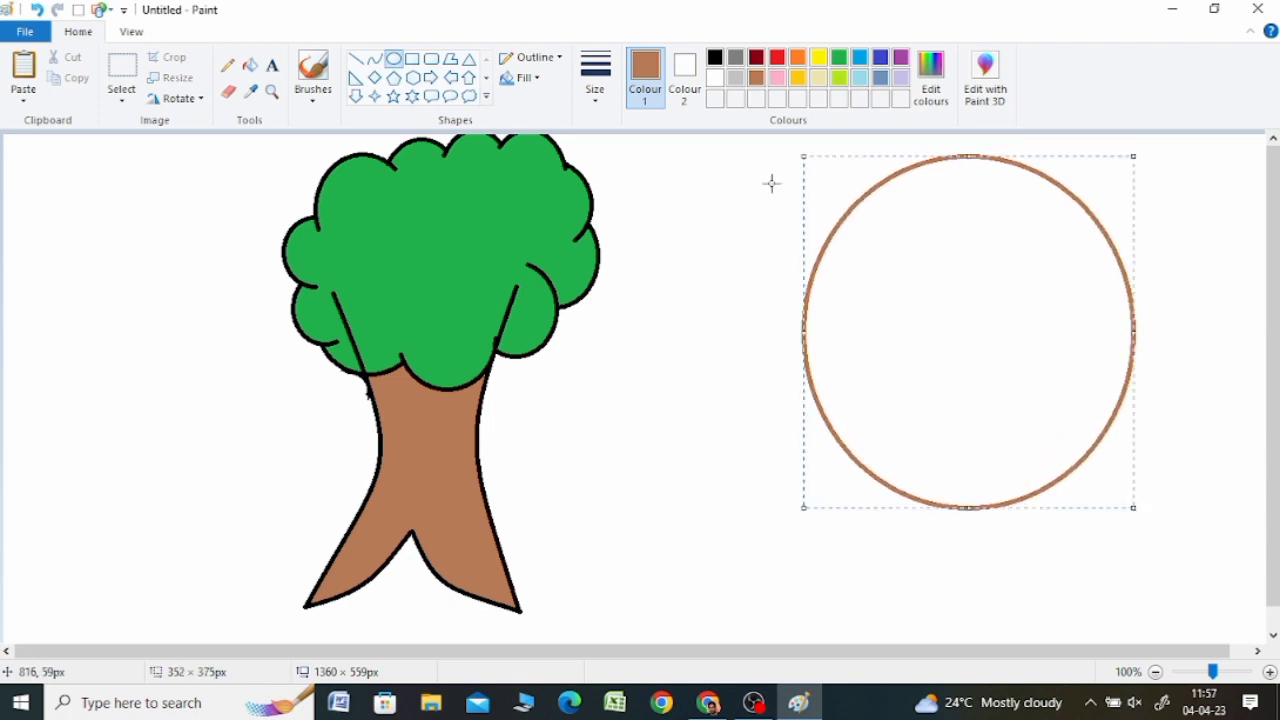
left_click(716, 58)
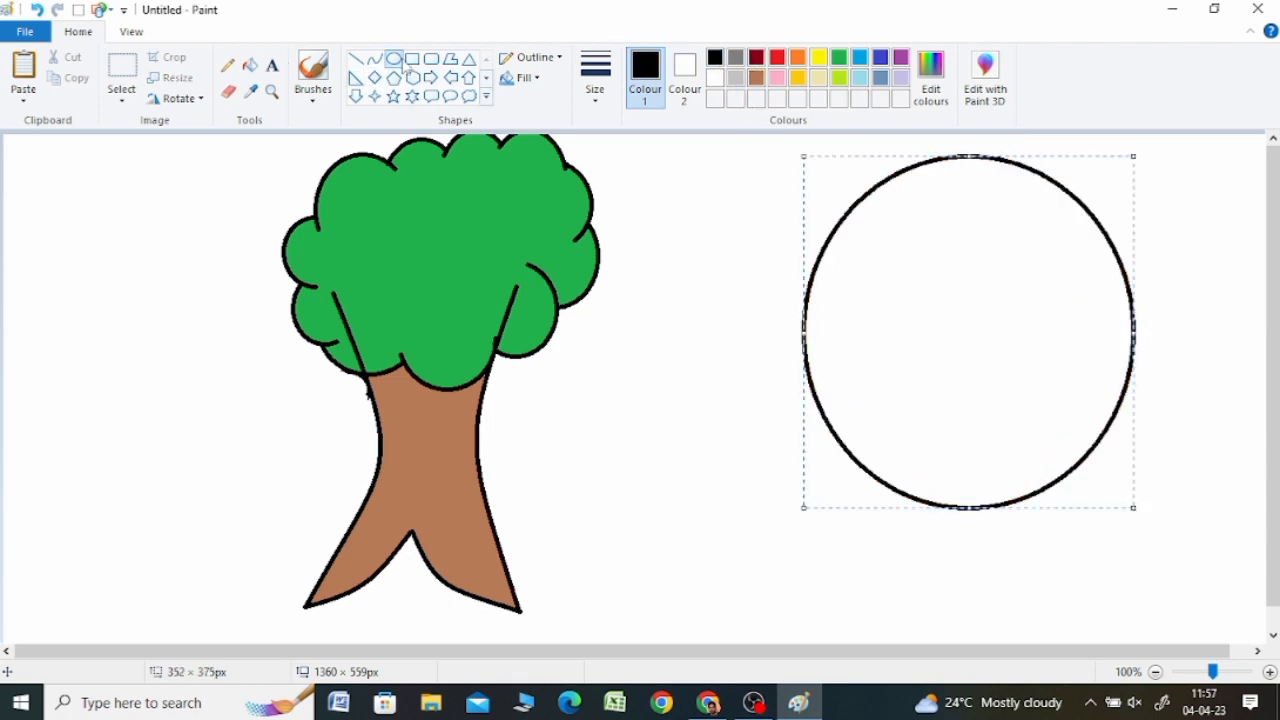
Draw a black S-shaped curve from the ellipse's top to its bottom, bowed left above and right below
left_click(374, 59)
left_click_drag(972, 157, 959, 505)
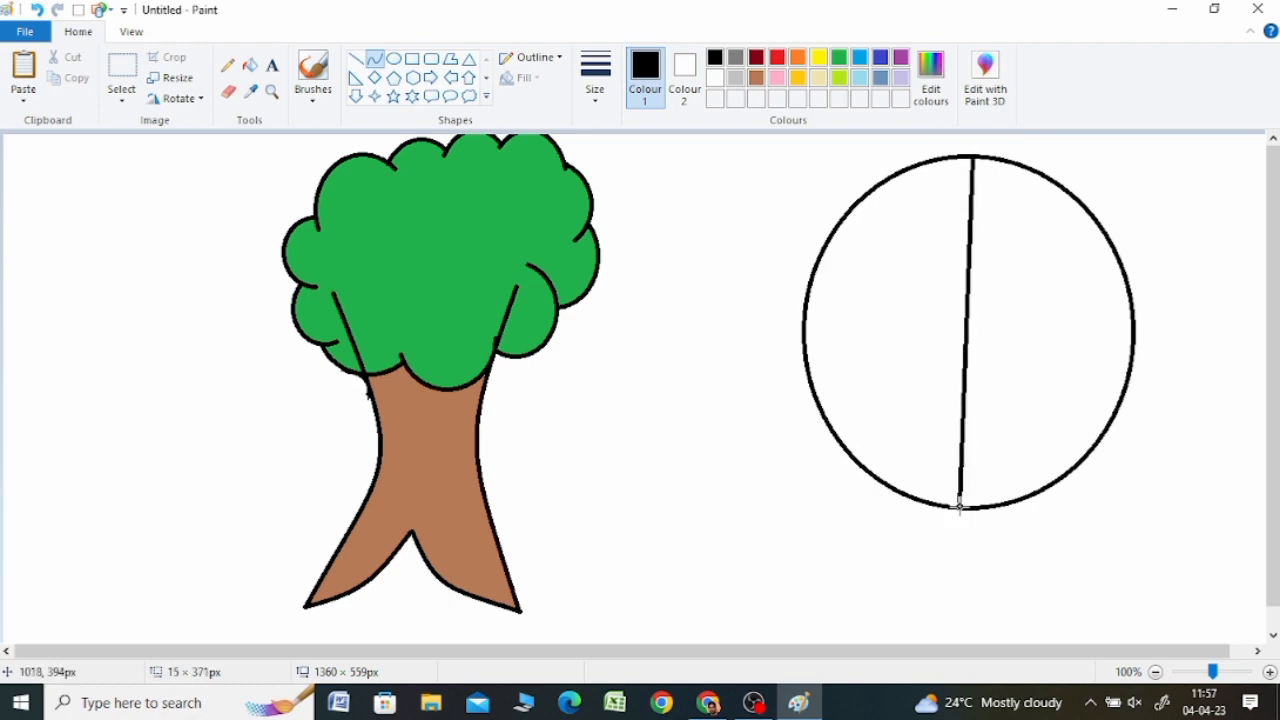
left_click_drag(957, 234, 900, 214)
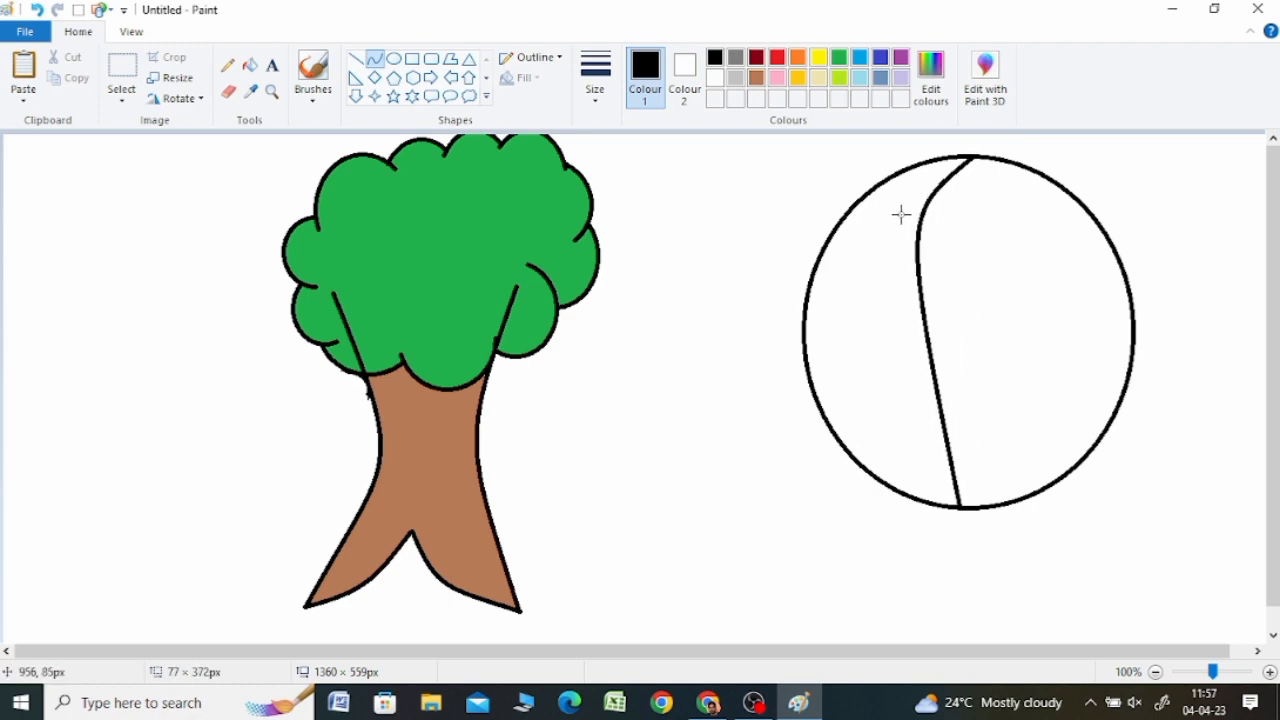
left_click_drag(963, 412, 1083, 381)
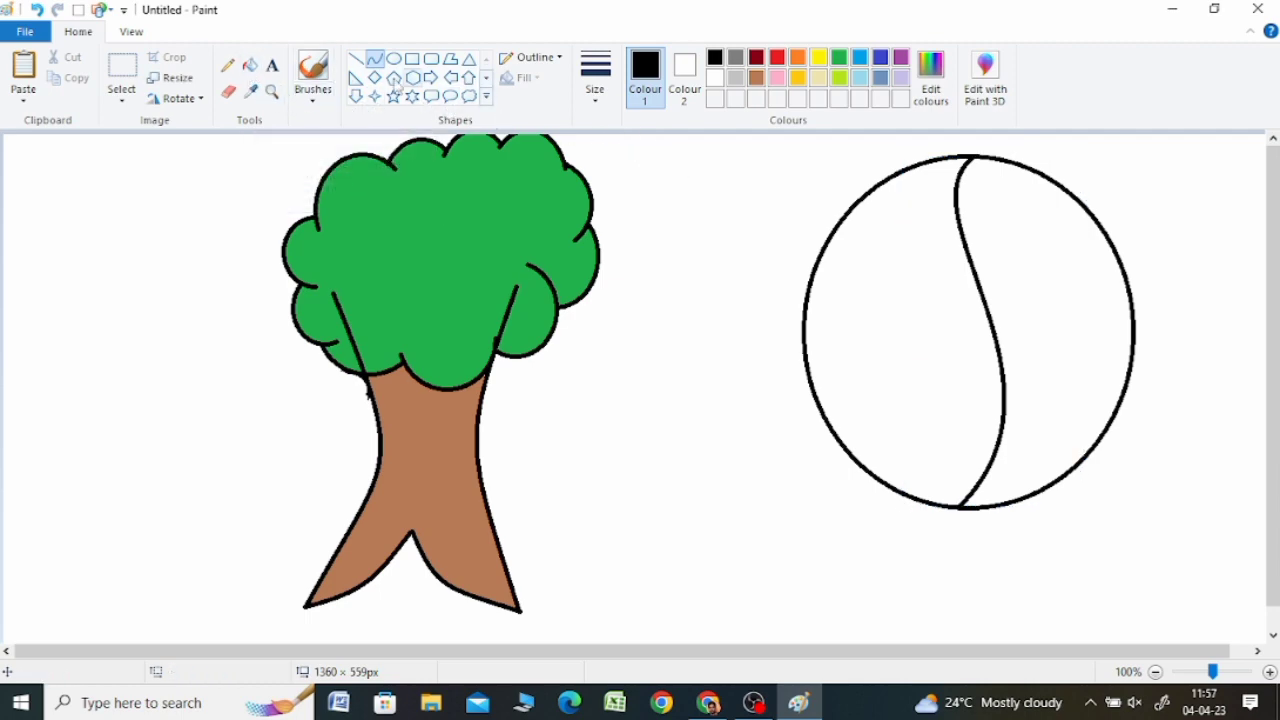
left_click(250, 65)
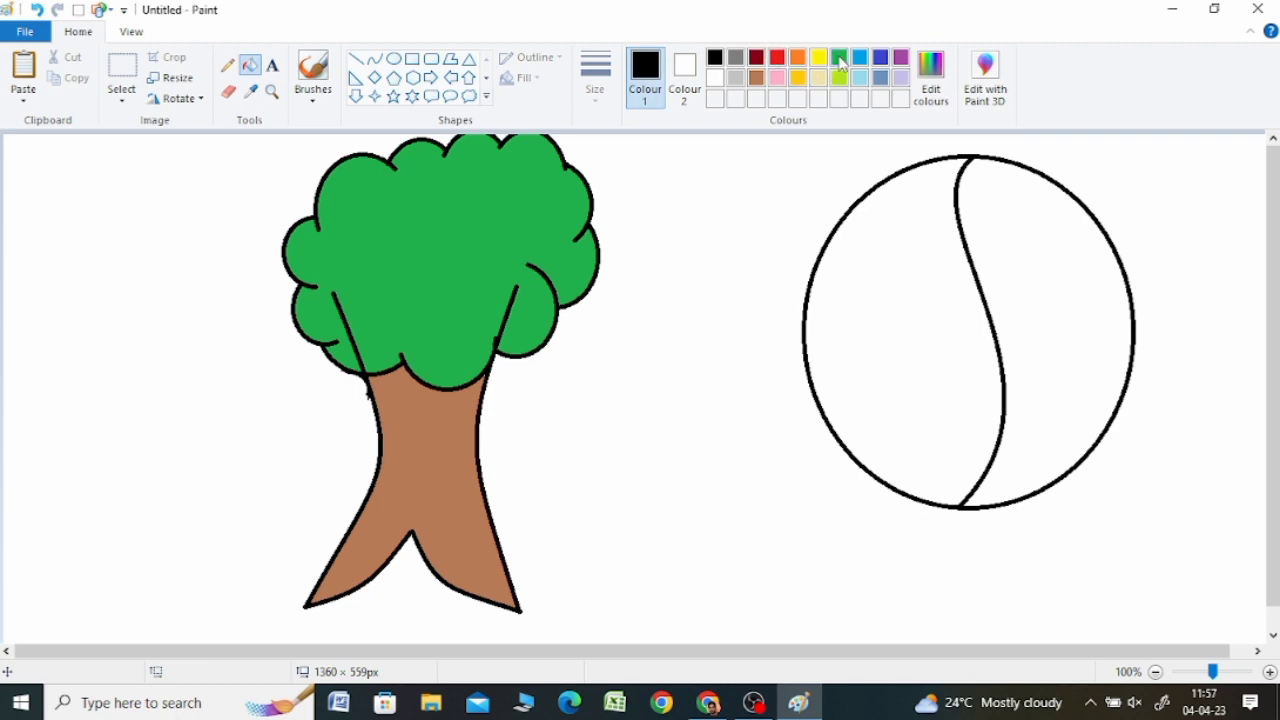
left_click(839, 57)
left_click(877, 201)
left_click(1020, 291)
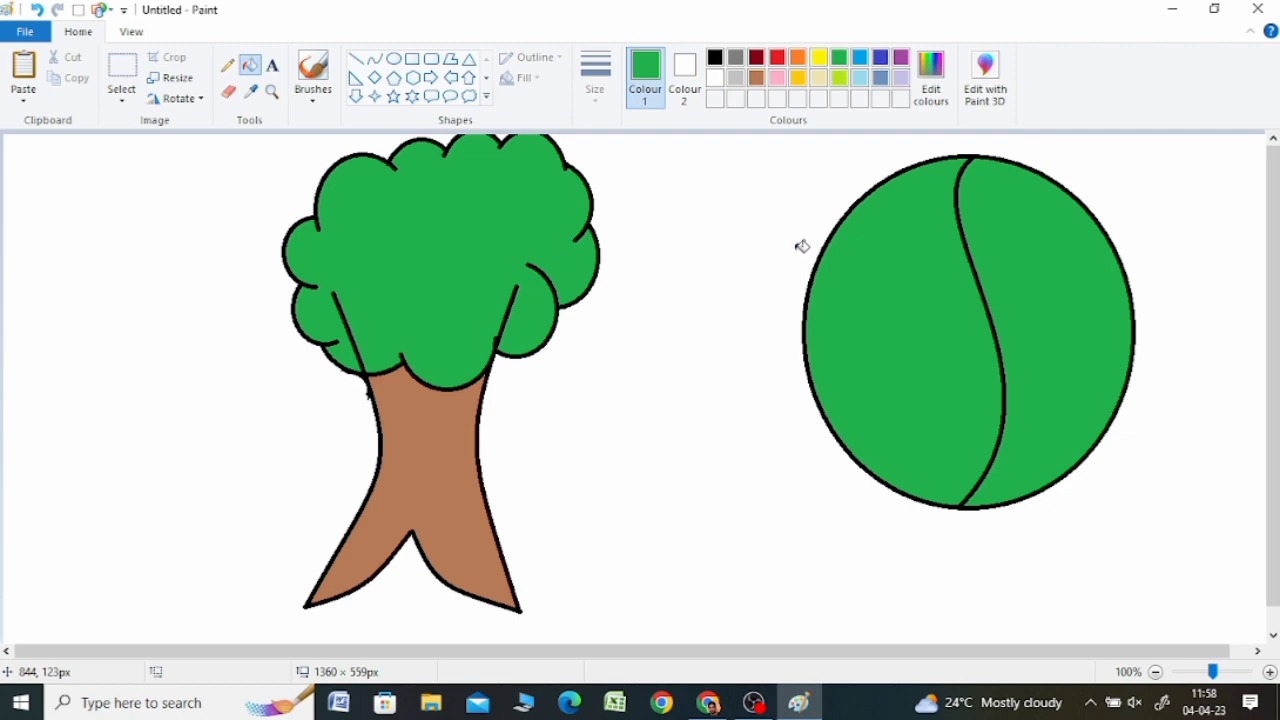
key("ctrl+z")
key("ctrl+z")
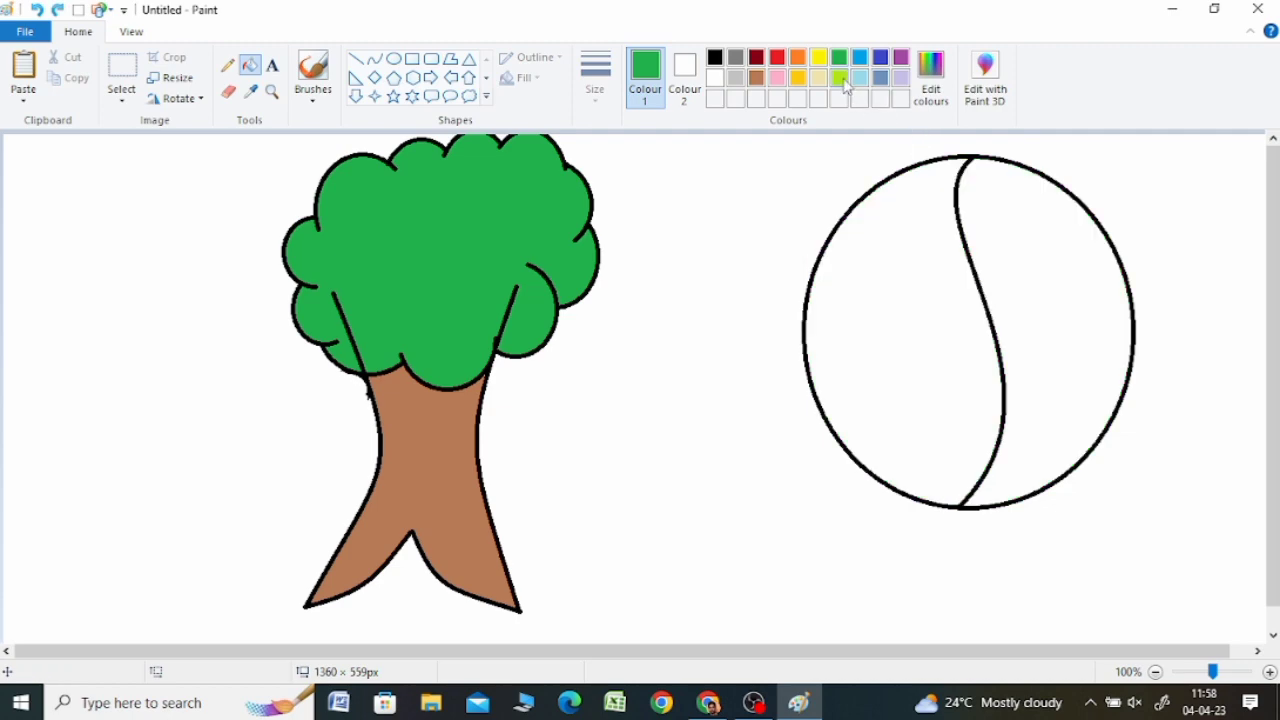
Fill both halves of the divided ellipse with lime
left_click(840, 78)
left_click(917, 260)
left_click(1048, 254)
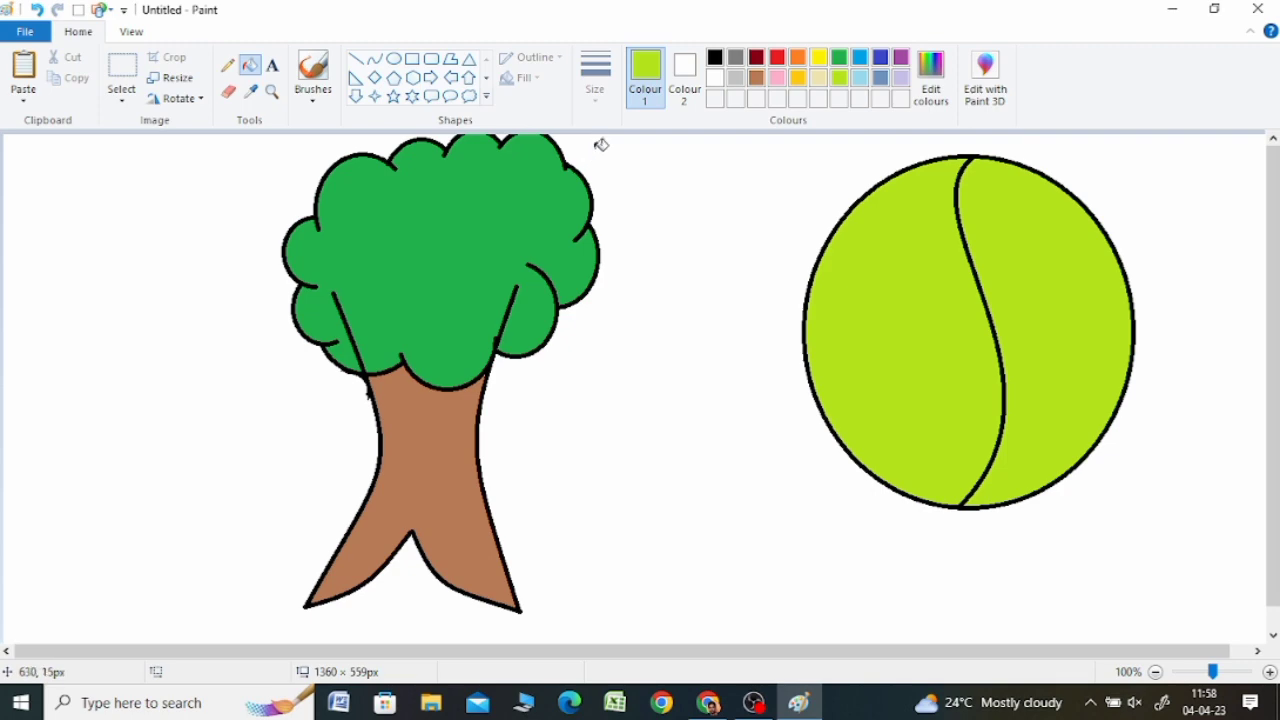
Clear the whole canvas and draw a dark red rectangle about 411 × 291 px as the house body
key("ctrl+a")
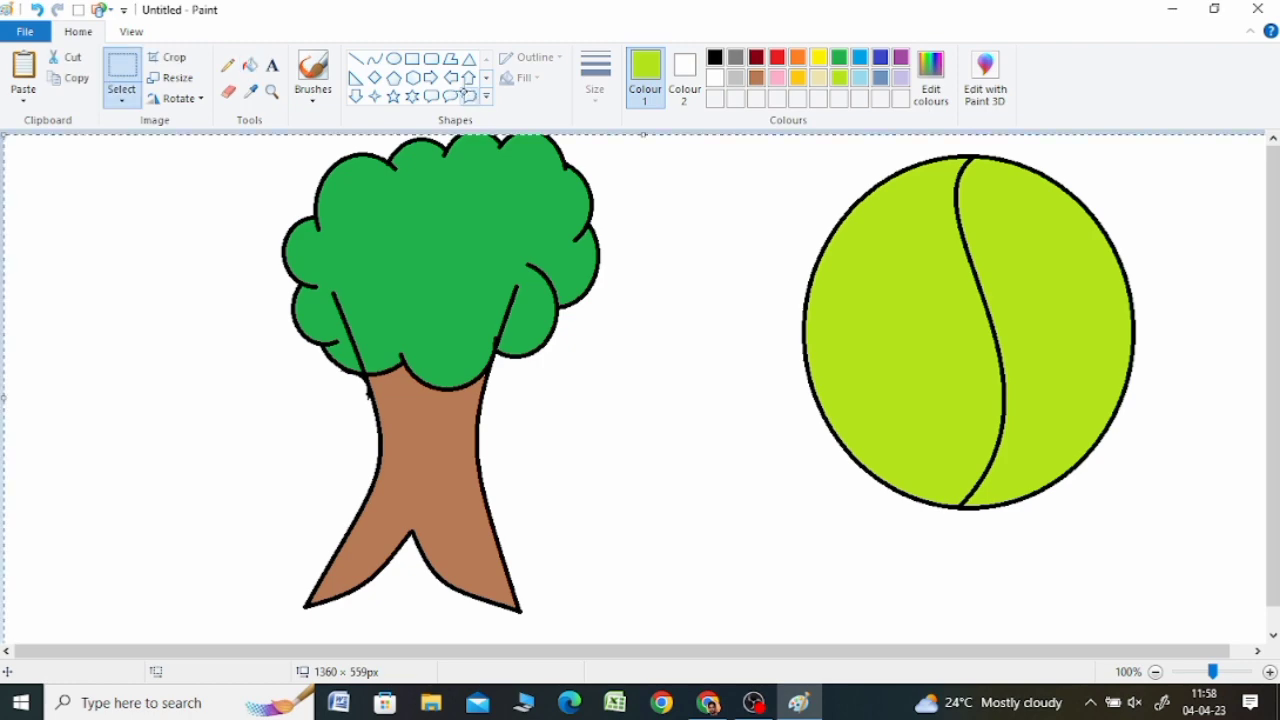
key("Delete")
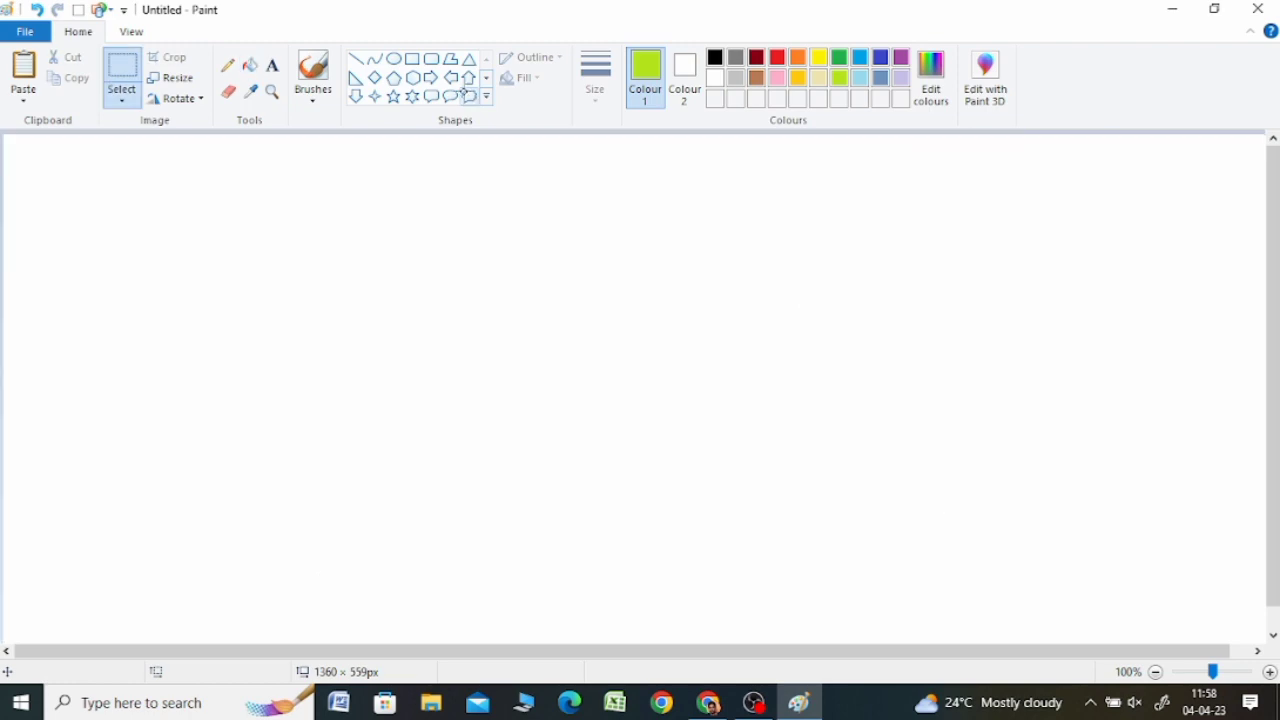
left_click(417, 65)
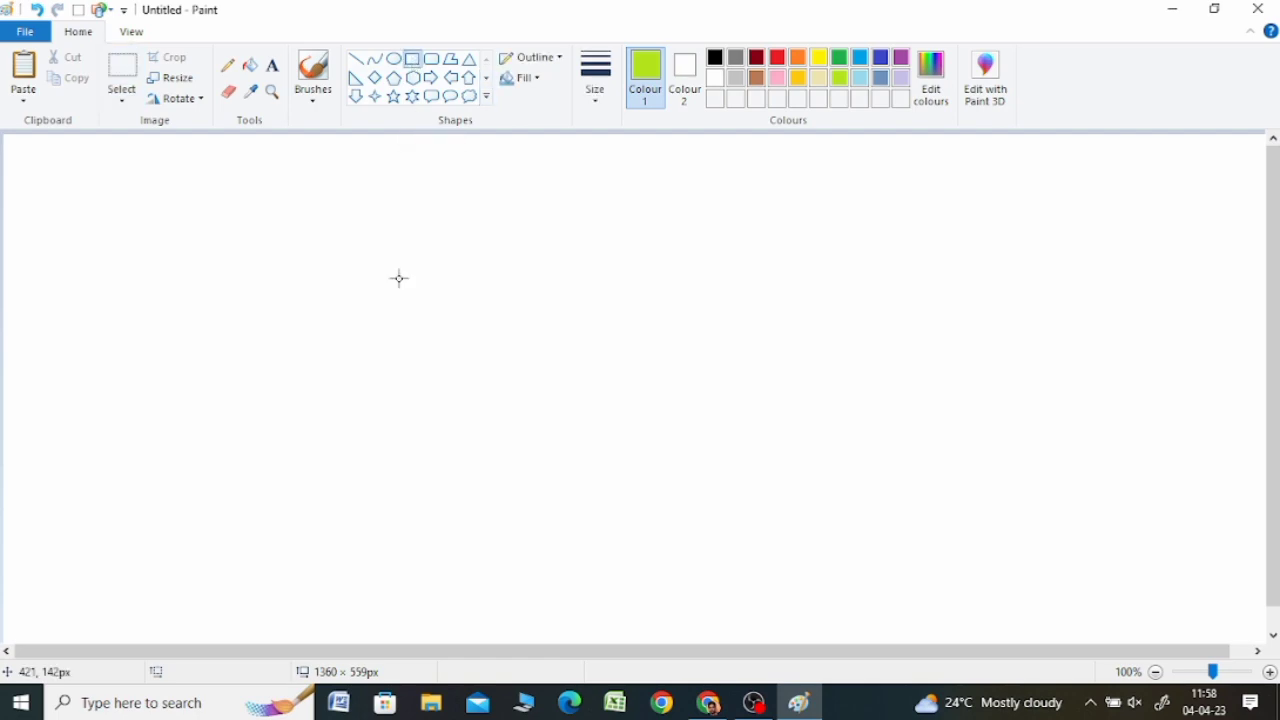
left_click_drag(369, 280, 756, 553)
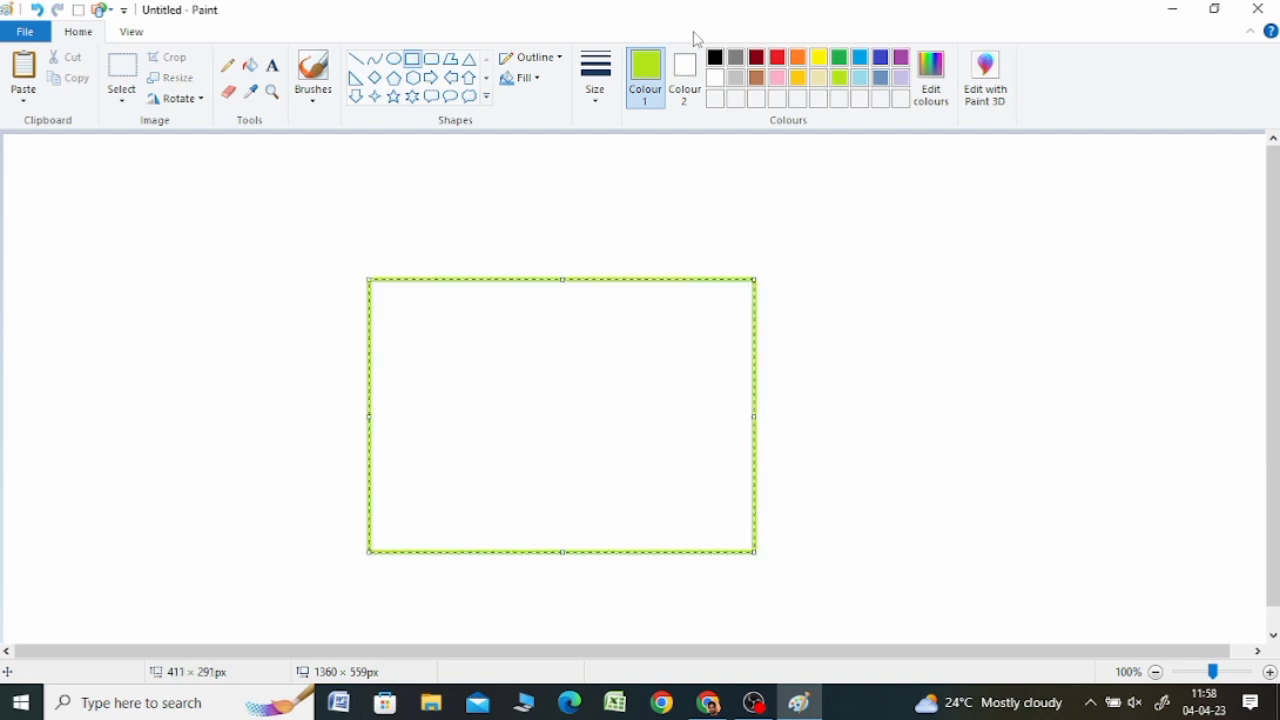
left_click(757, 57)
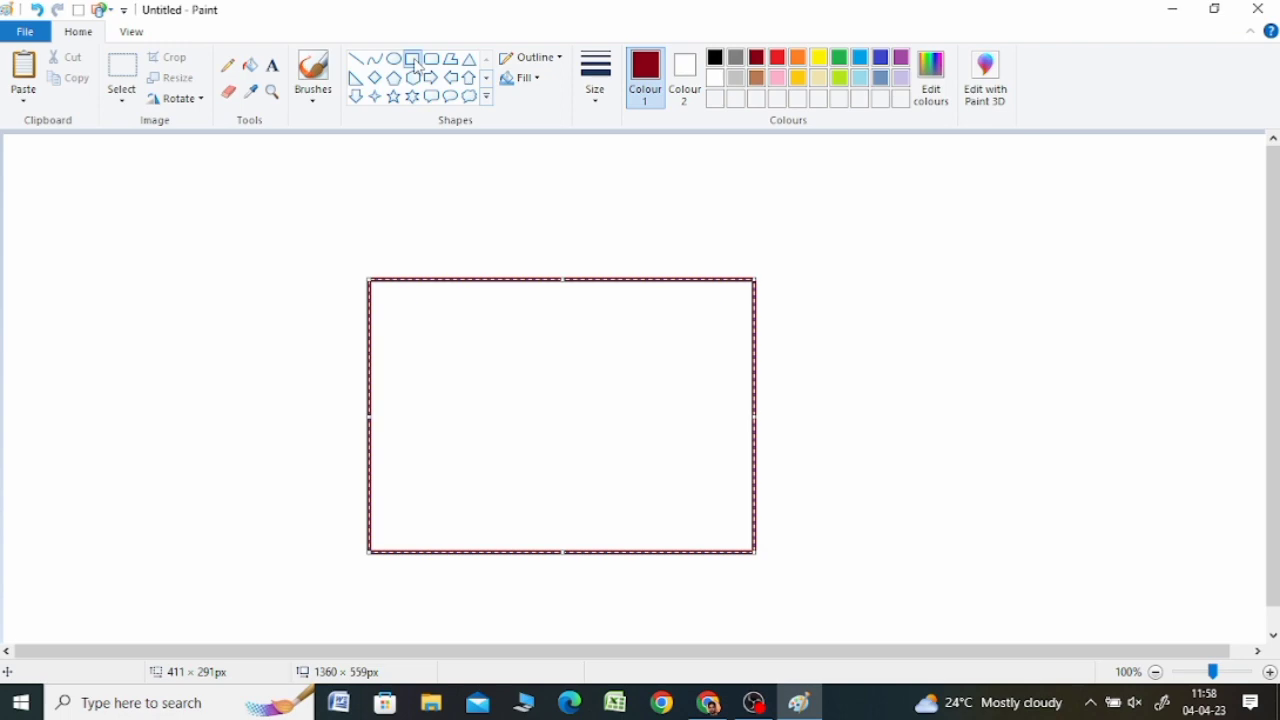
Draw the roof outline in dark red lines: two slopes overhanging the rectangle's upper corners, joined by a horizontal ridge
left_click(357, 60)
left_click_drag(446, 183, 314, 347)
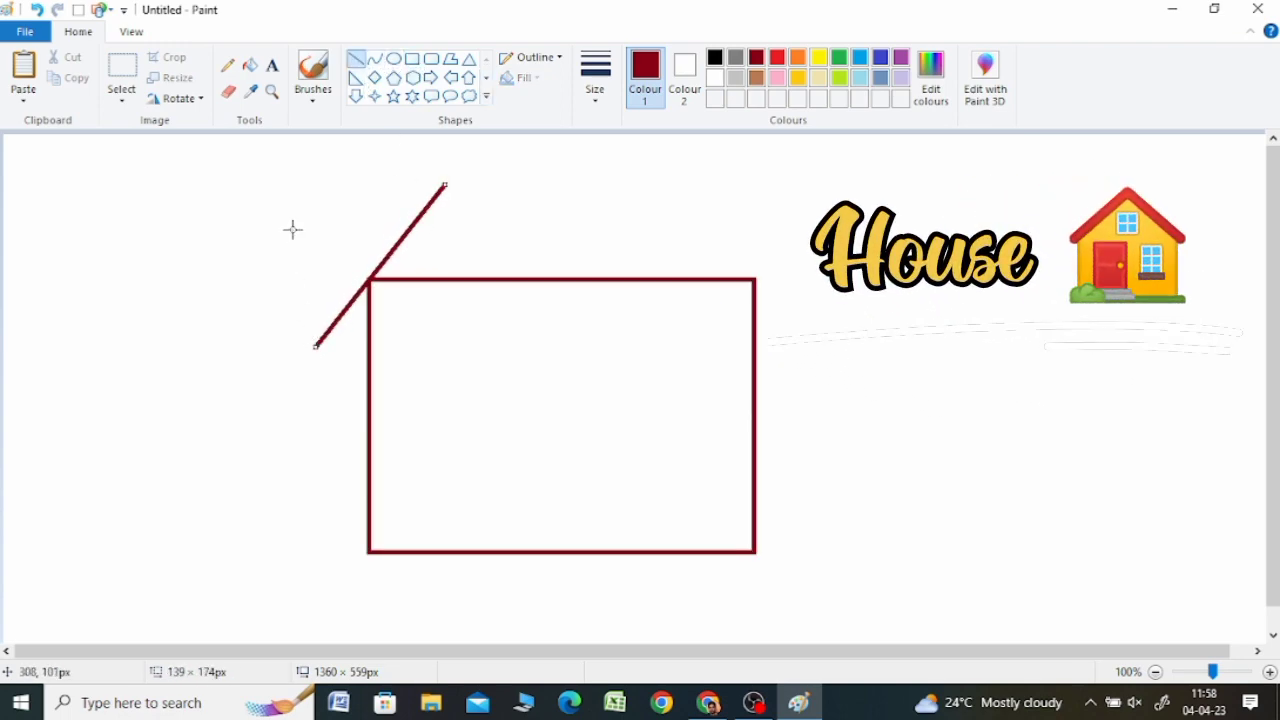
mouse_move(446, 184)
left_mouse_down()
mouse_move(680, 184)
mouse_move(797, 328)
left_mouse_up()
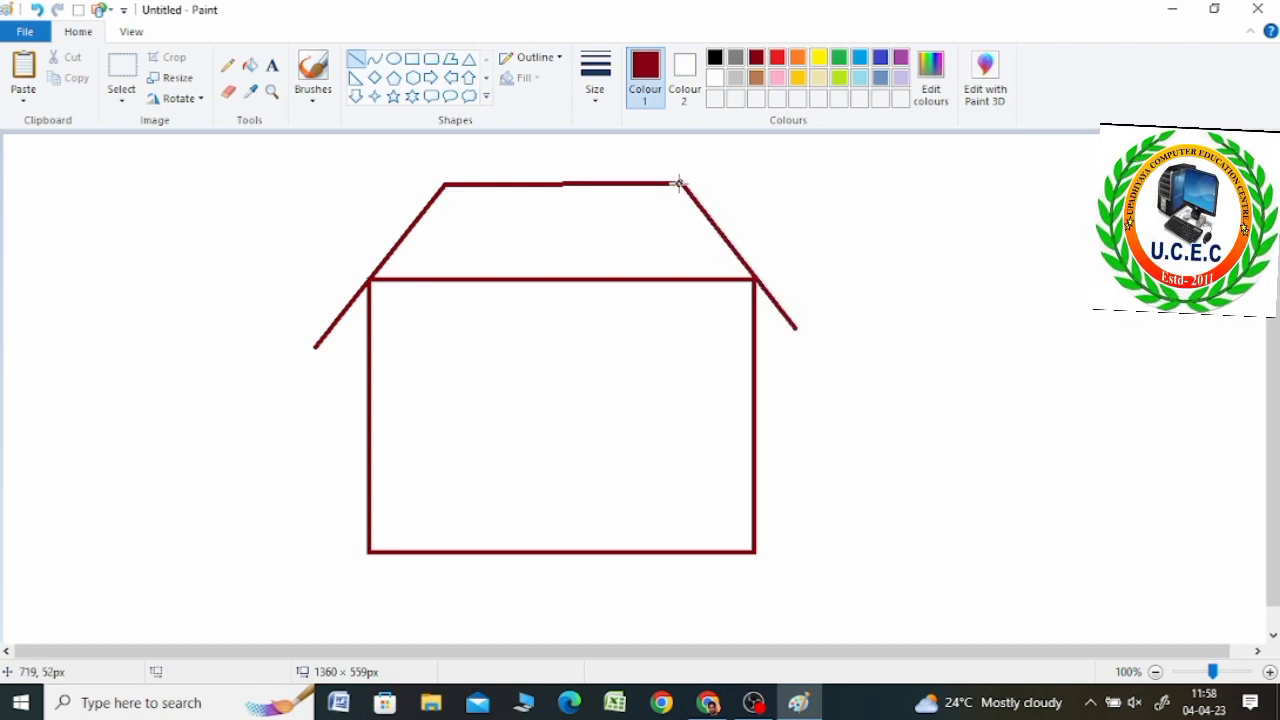
Draw a gable line from the ridge's right end parallel to the left slope, and a vertical wall line from where it crosses the rectangle's top to the base
left_click_drag(680, 183, 549, 353)
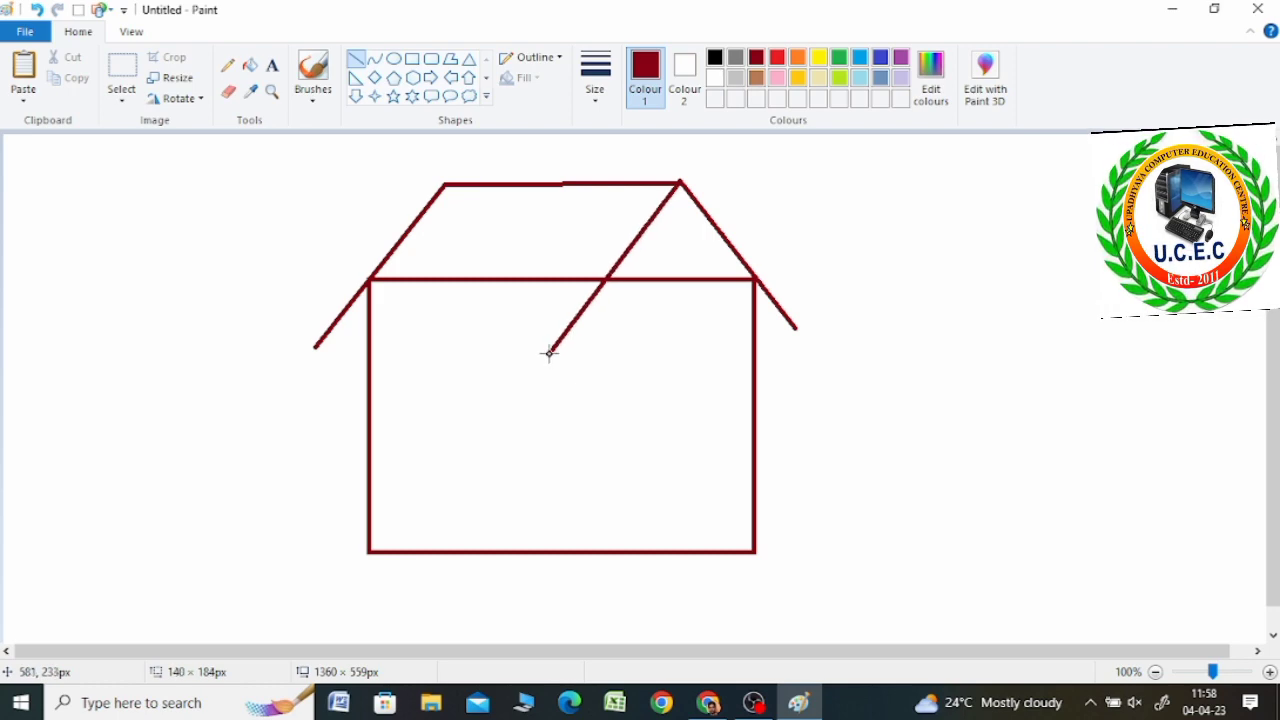
left_click(762, 185)
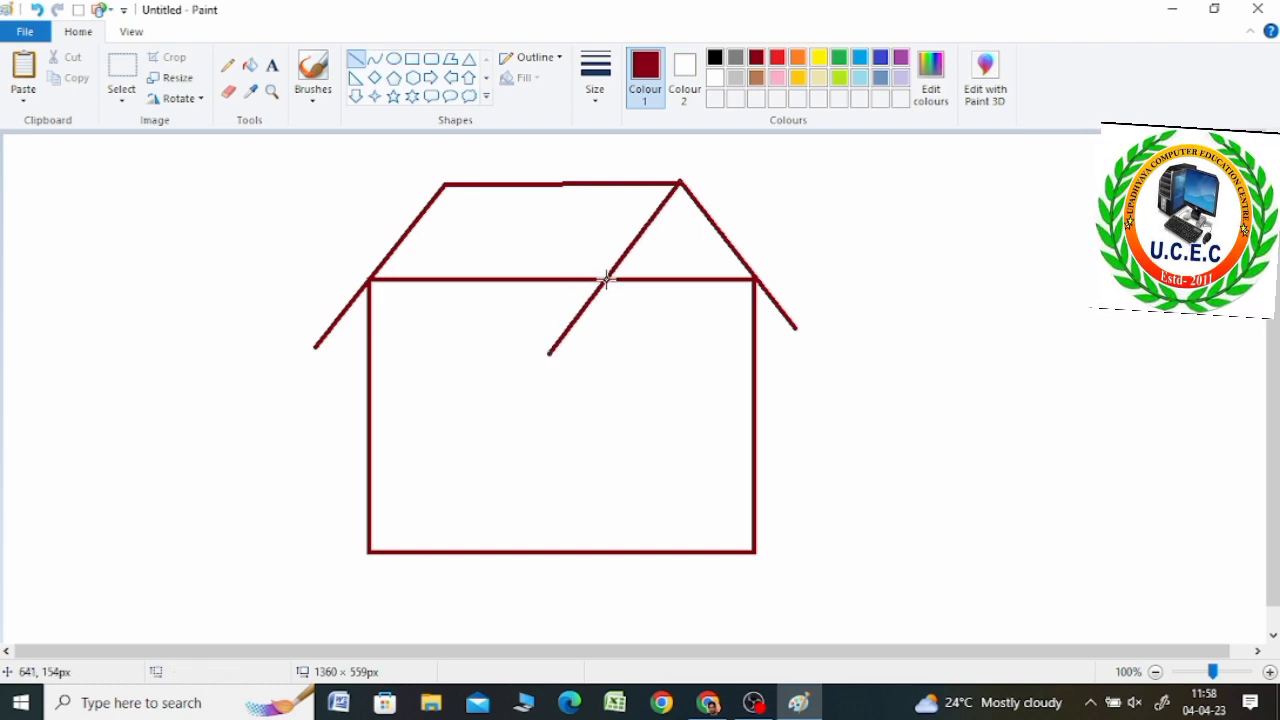
left_click_drag(606, 280, 608, 550)
left_click(790, 415)
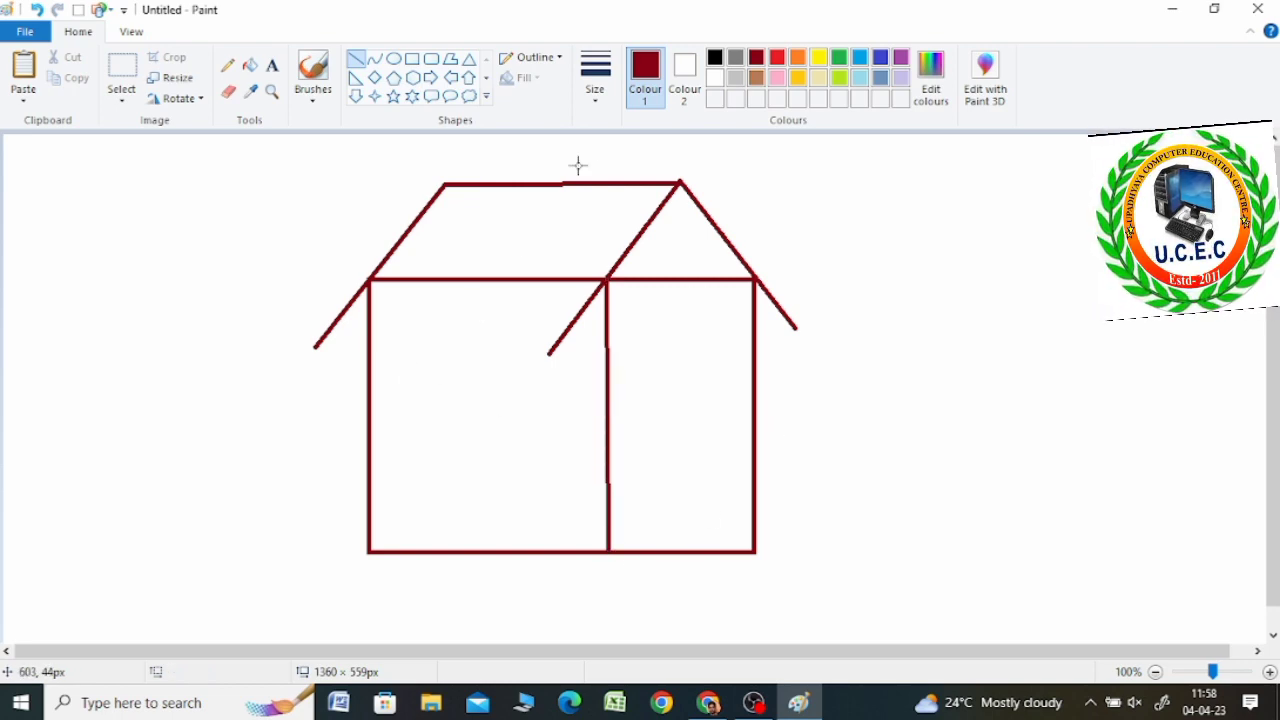
Draw a door rectangle about 115 × 204 px on the base of the left wall and outline an open leaf inside its left edge
left_click(412, 58)
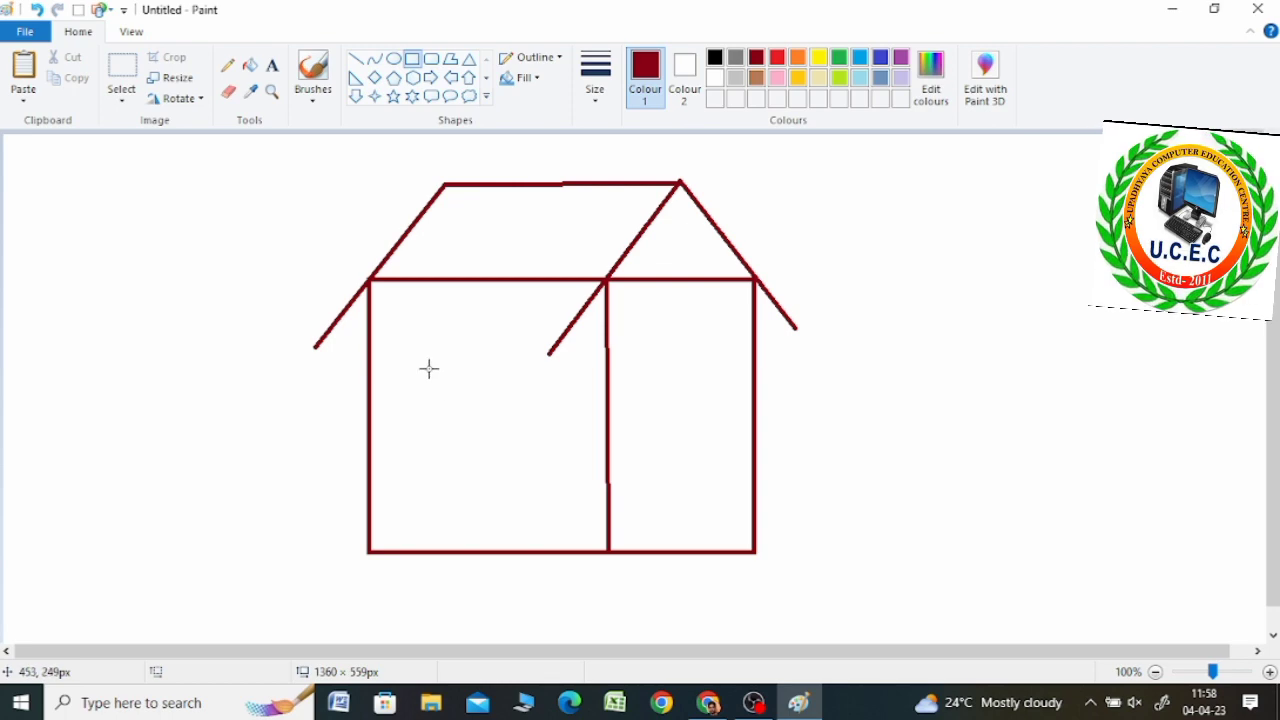
left_click_drag(429, 361, 537, 552)
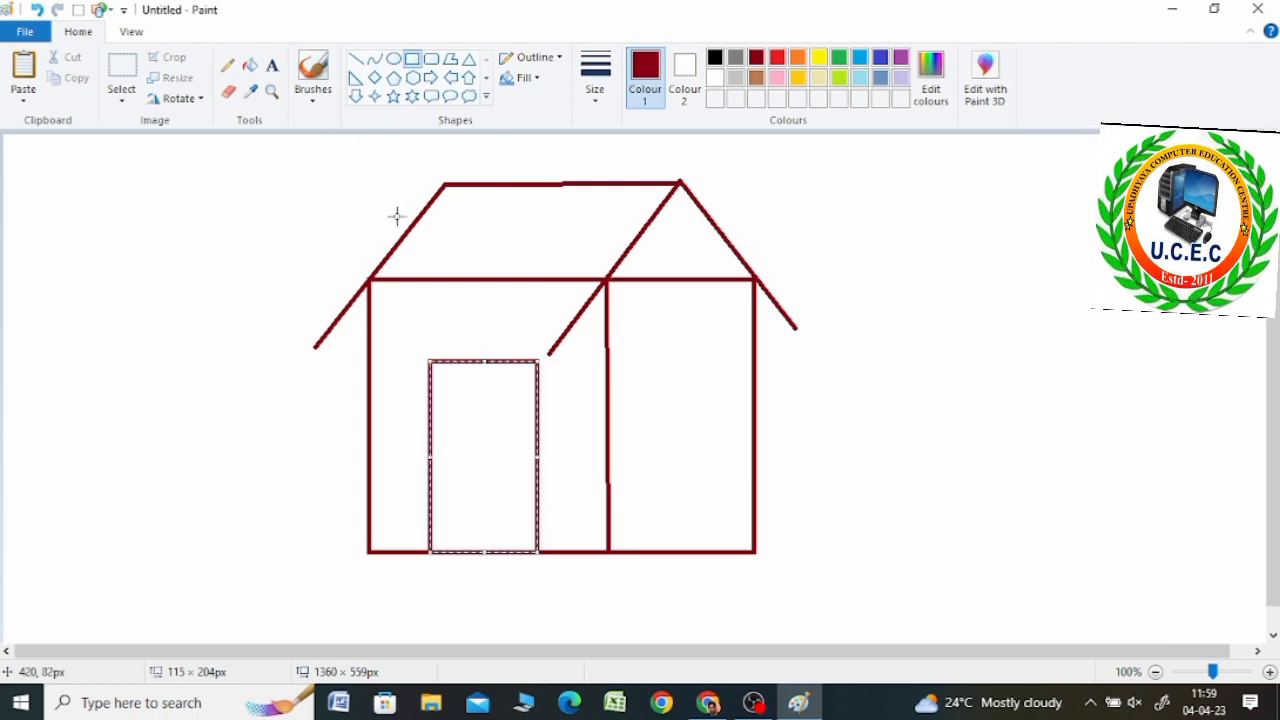
left_click(356, 58)
left_click_drag(430, 361, 481, 399)
left_click(818, 327)
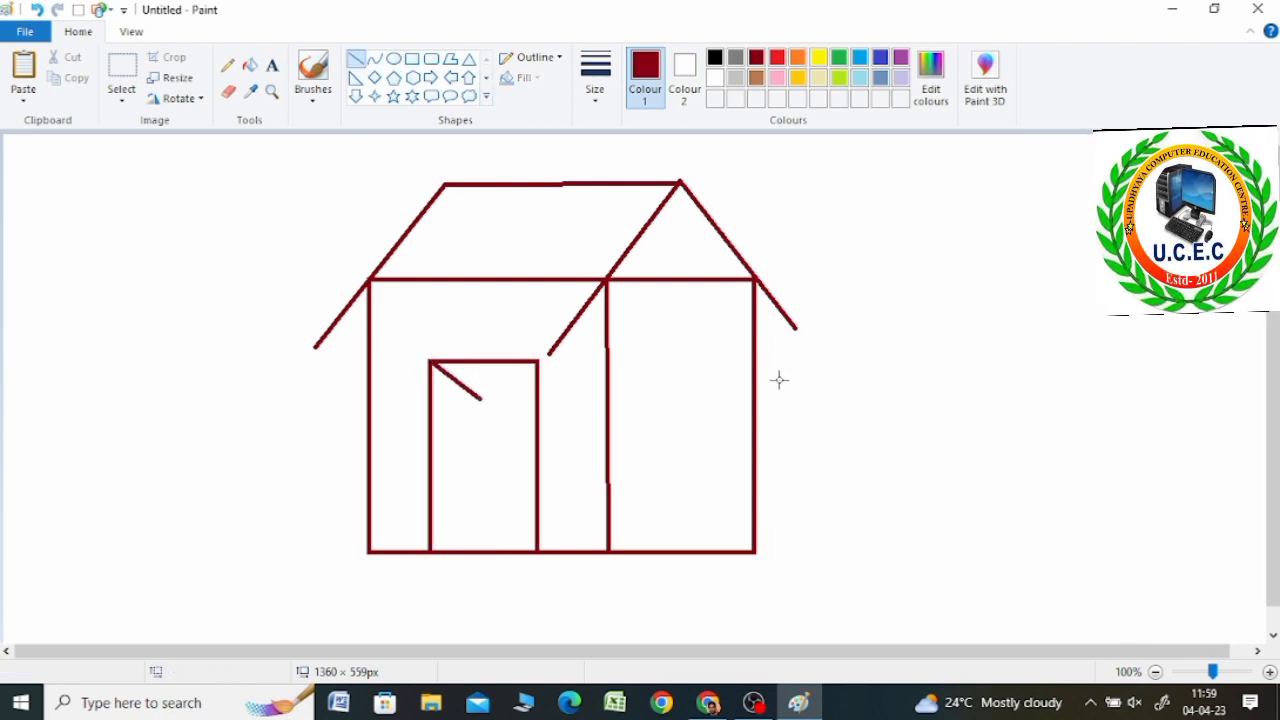
left_click_drag(480, 397, 480, 522)
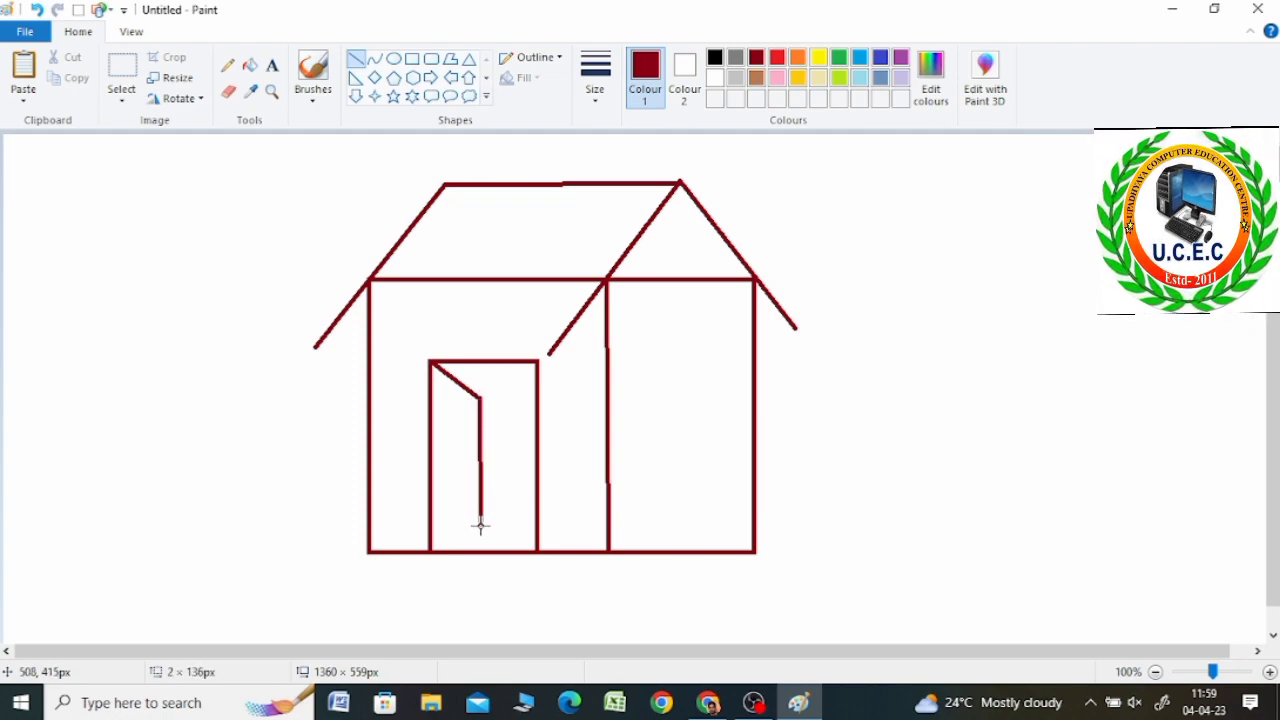
left_click(834, 363)
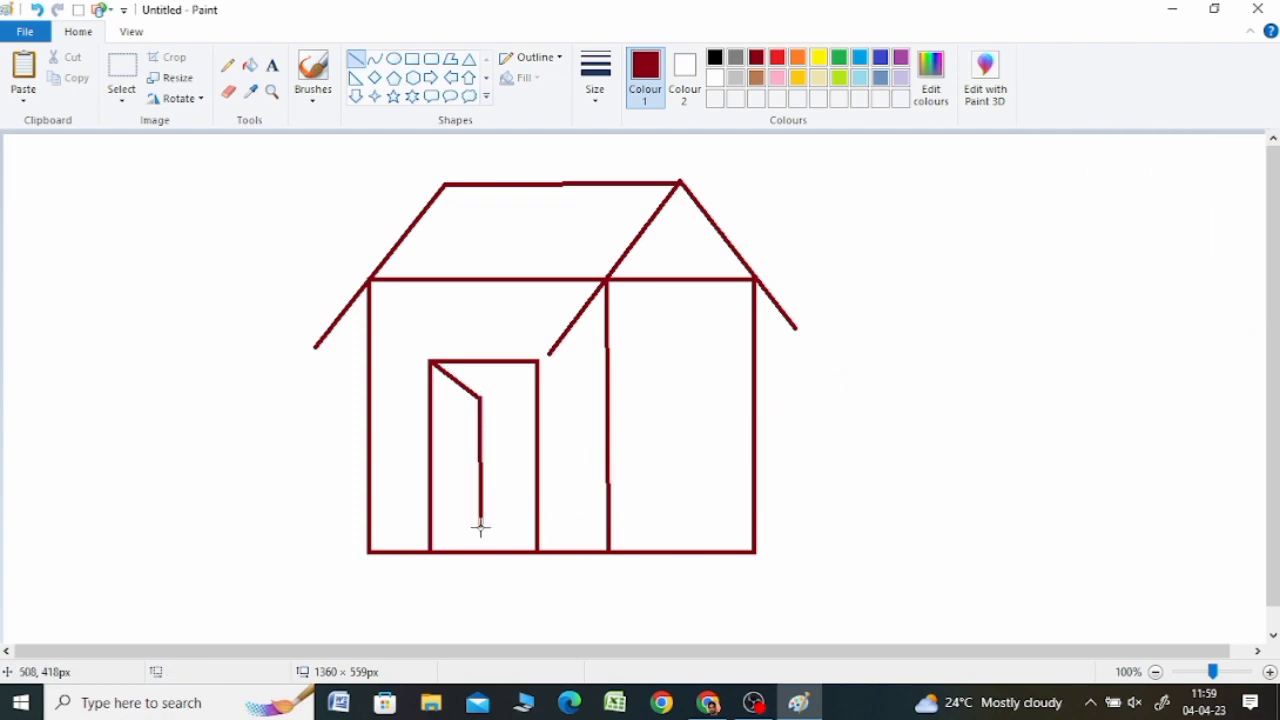
left_click_drag(480, 527, 433, 551)
left_click(826, 363)
Outline the matching open leaf inside the door's right edge with dark red lines, leaving a narrow gap between the leaves
left_click_drag(533, 361, 495, 395)
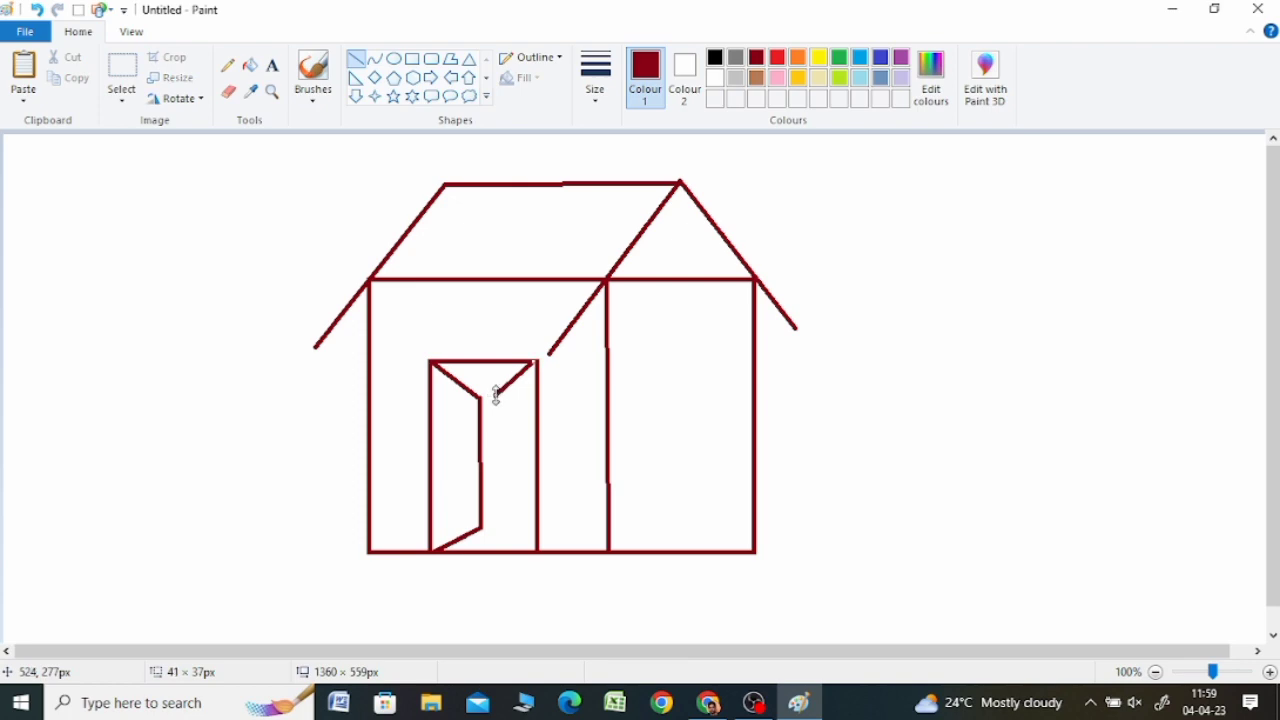
left_click(862, 349)
mouse_move(495, 395)
left_mouse_down()
mouse_move(492, 524)
mouse_move(539, 551)
left_mouse_up()
left_click(846, 427)
left_click(846, 446)
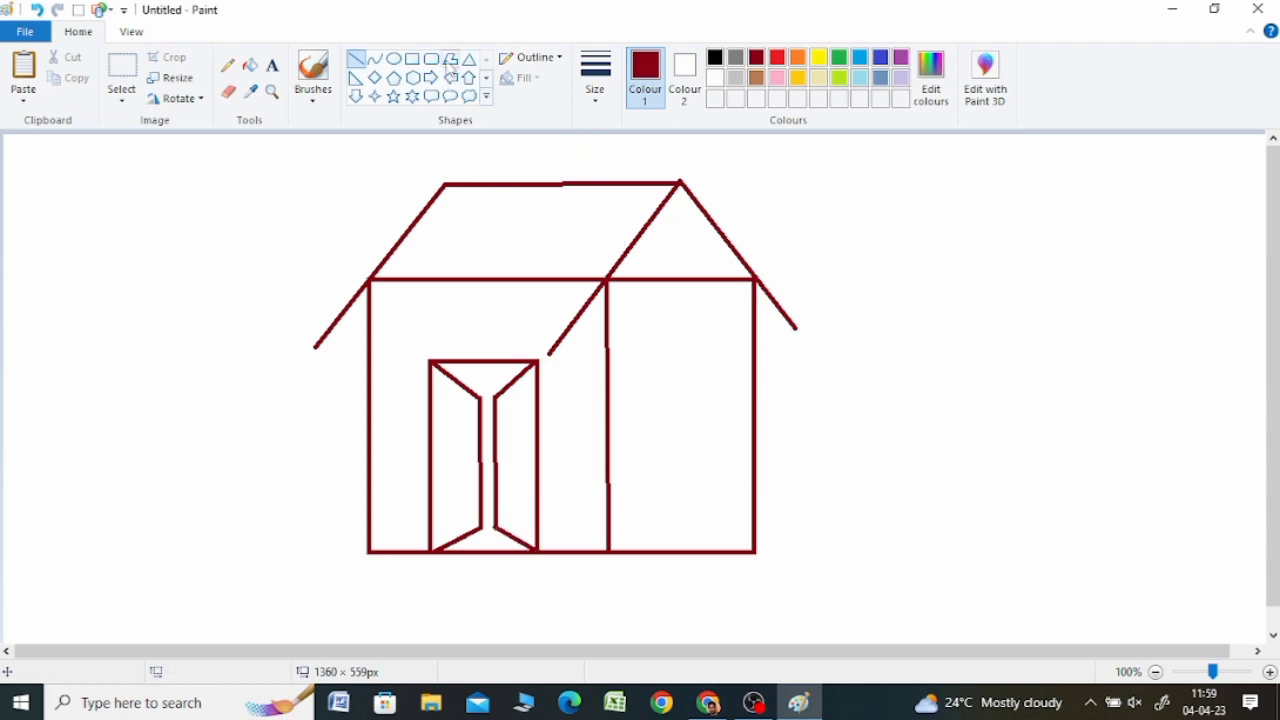
Draw a window about 124 × 64 px on the right wall and divide it into three panes with two vertical lines
left_click(413, 60)
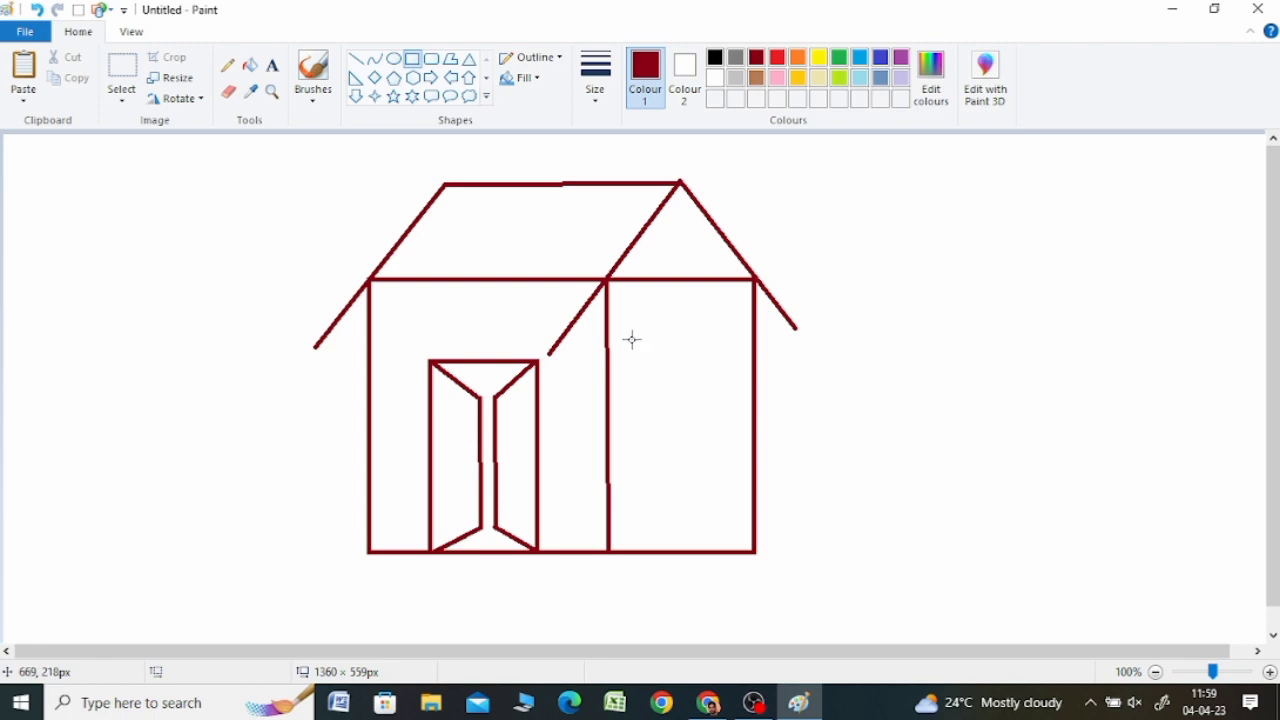
left_click_drag(623, 350, 738, 410)
left_click(356, 59)
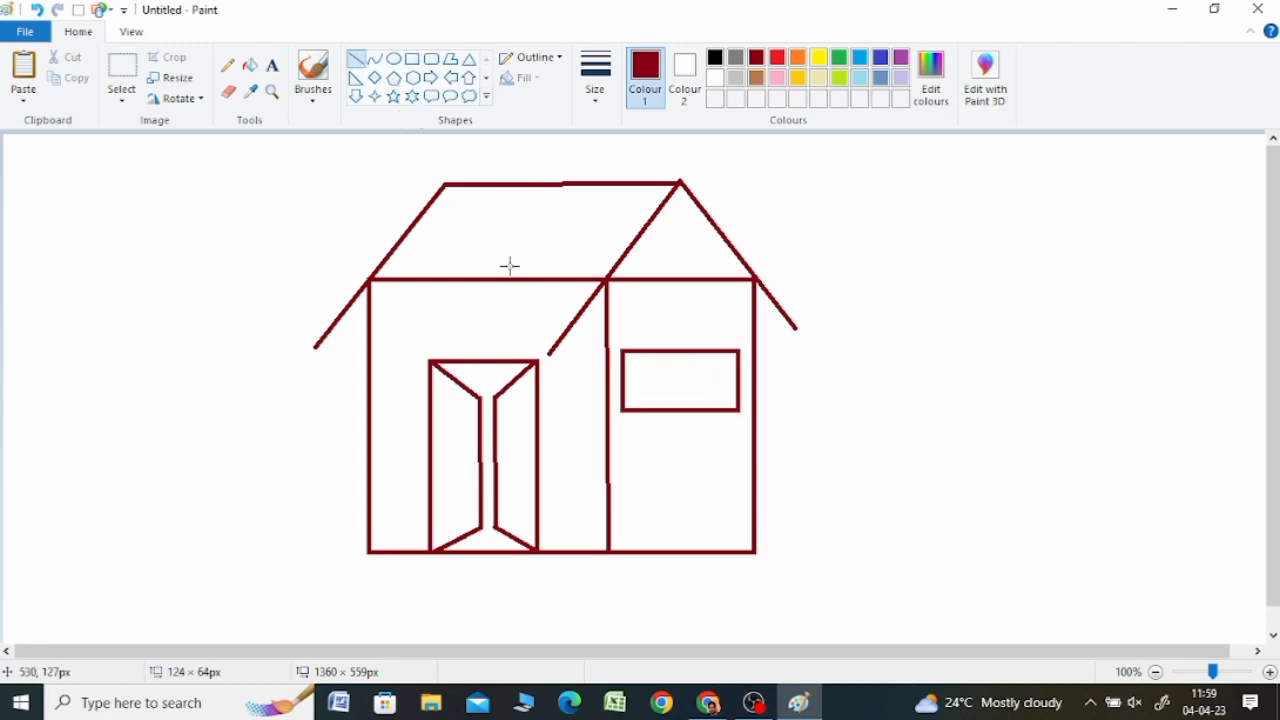
left_click_drag(656, 351, 656, 410)
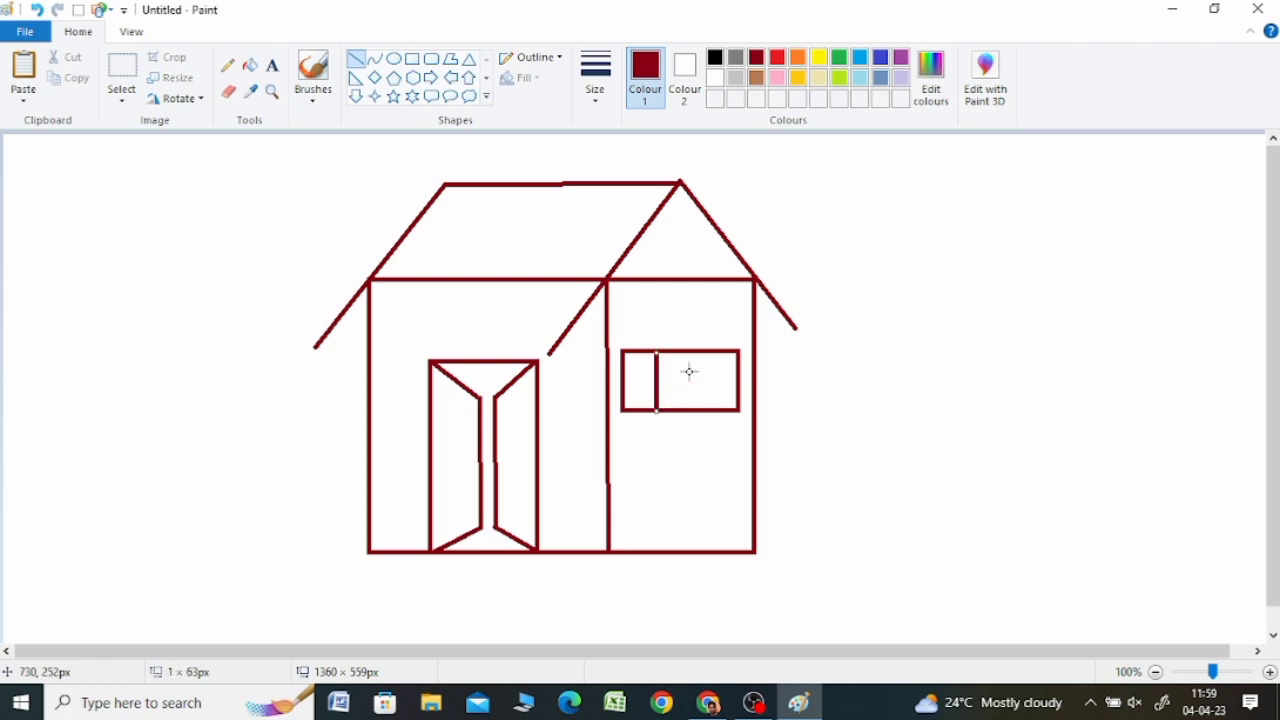
left_click_drag(699, 351, 699, 410)
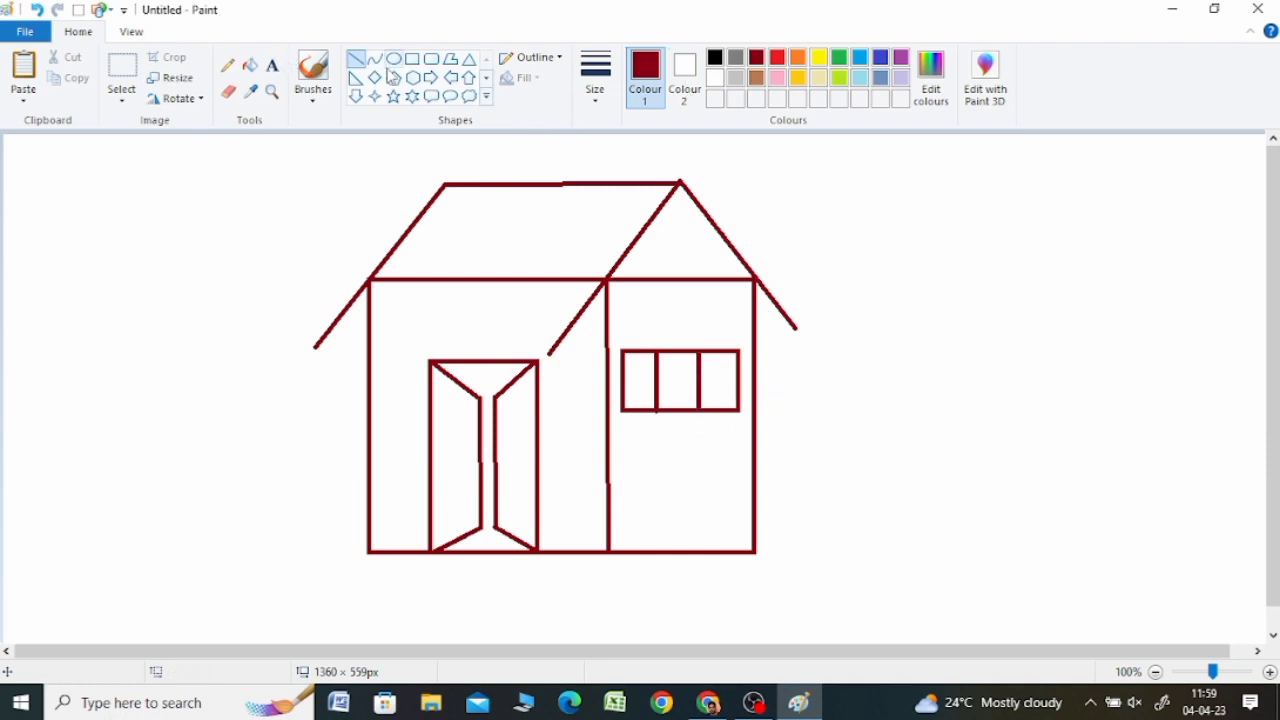
Fill both roof sections with lime
left_click(255, 65)
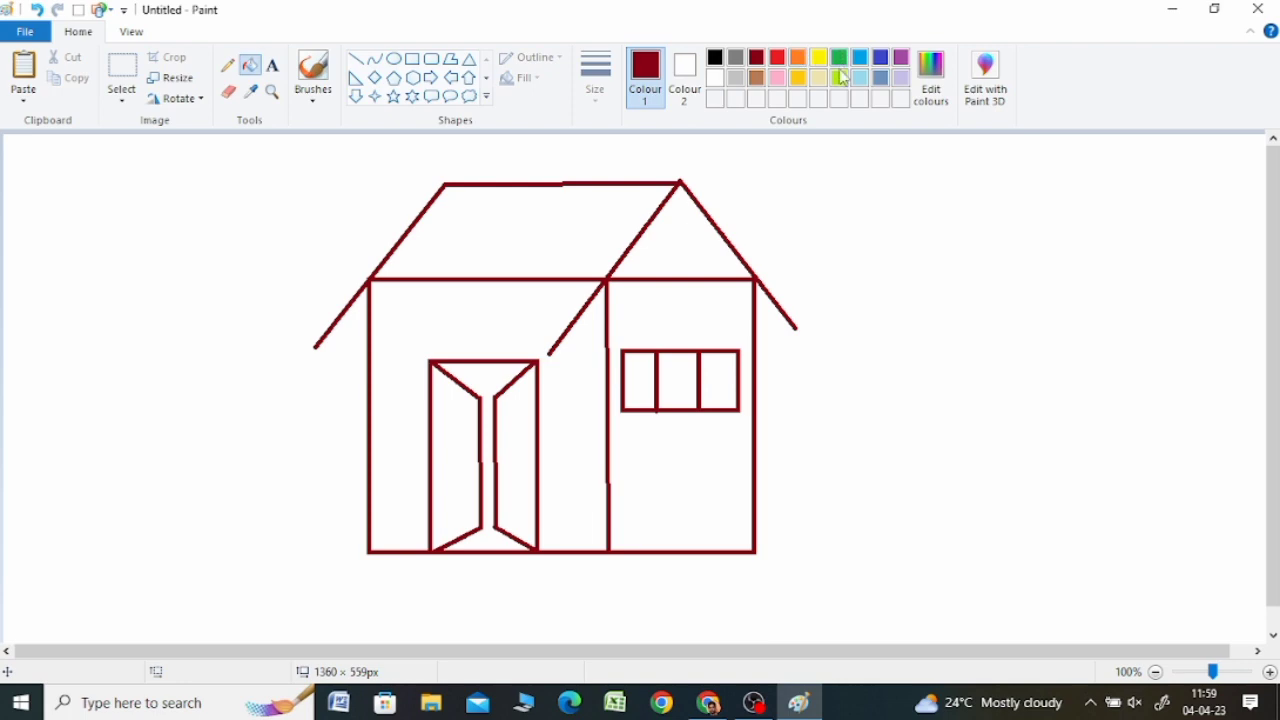
left_click(840, 77)
left_click(651, 237)
left_click(724, 238)
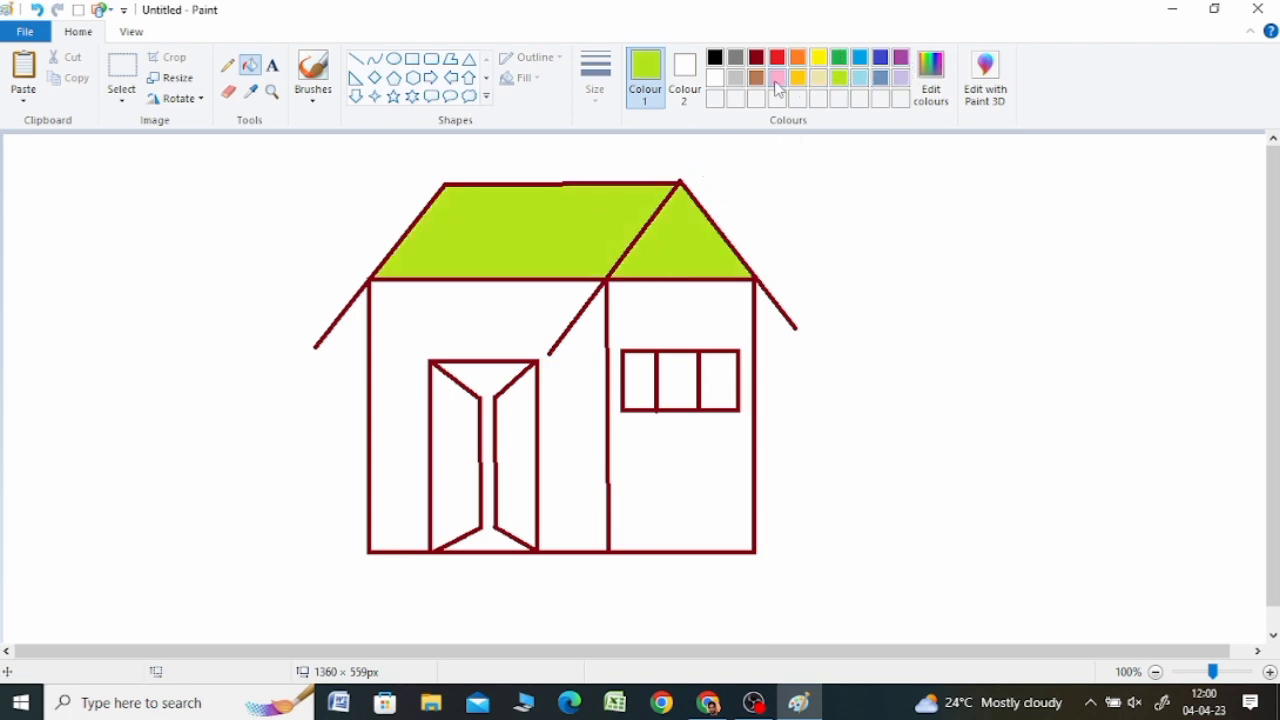
Fill both house walls with rose pink
left_click(777, 79)
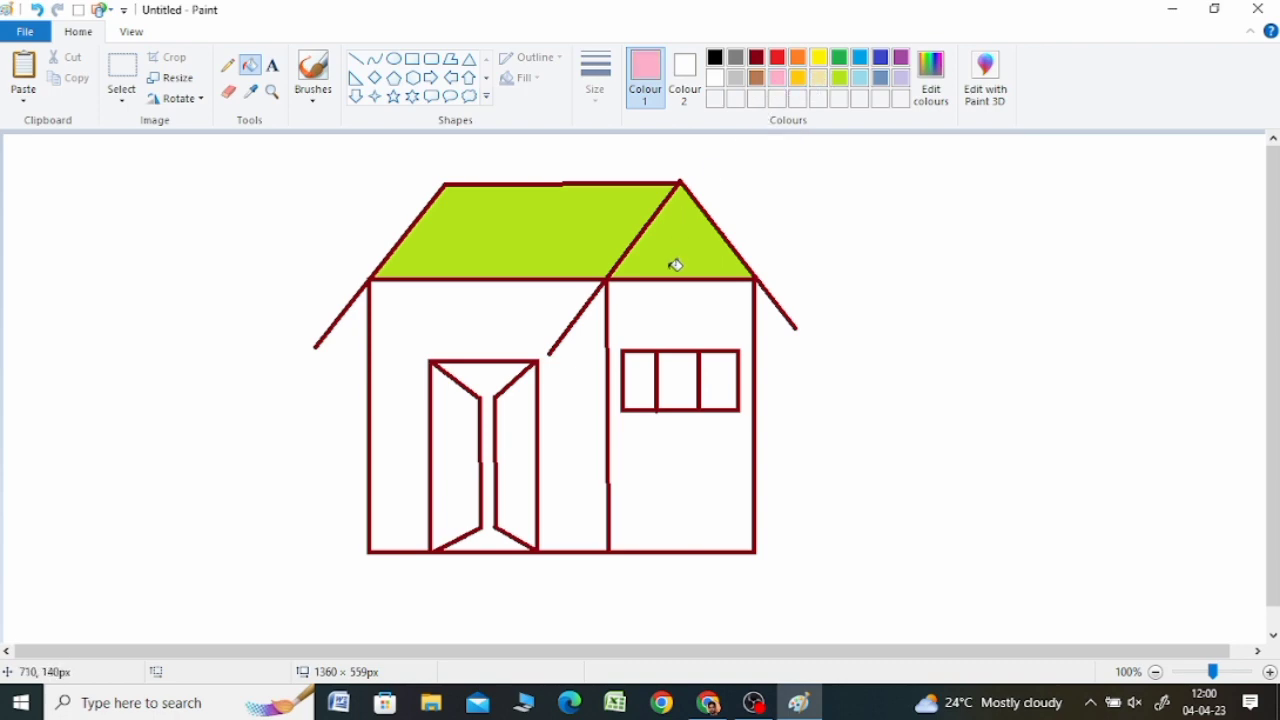
left_click(625, 325)
left_click(525, 334)
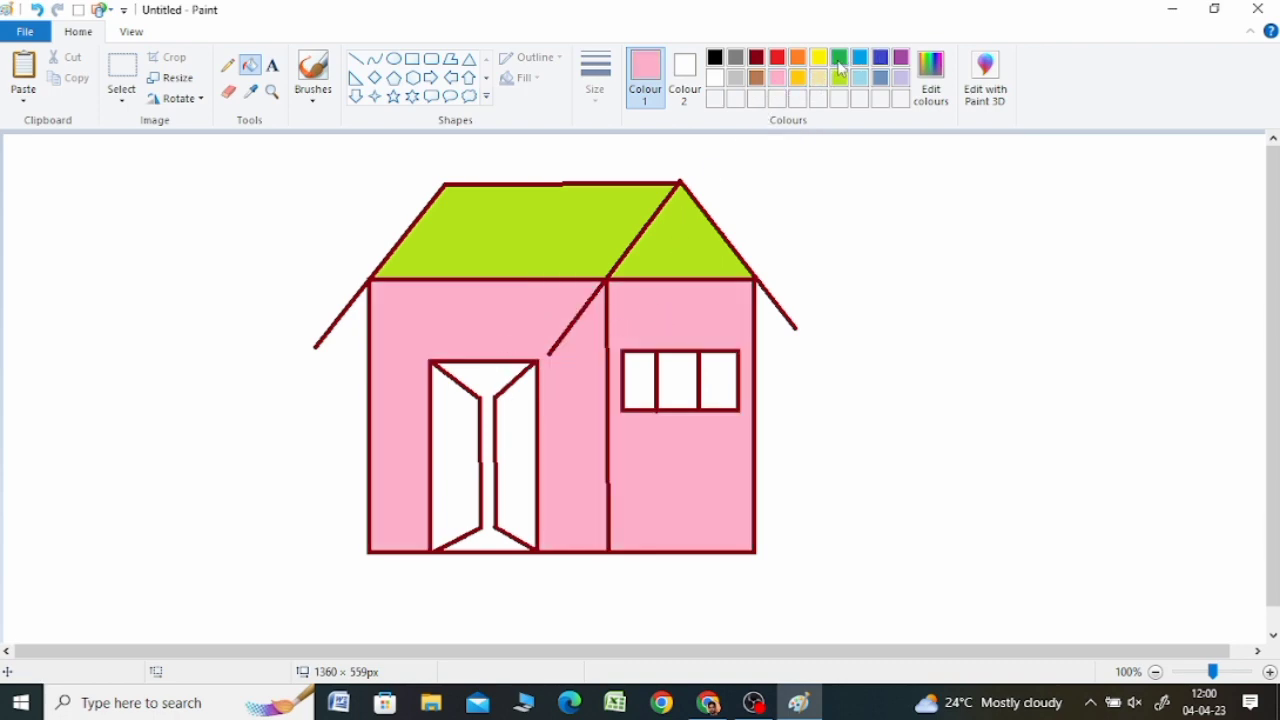
Fill the door opening between the leaves and all three window panes with purple
left_click(901, 57)
left_click(508, 367)
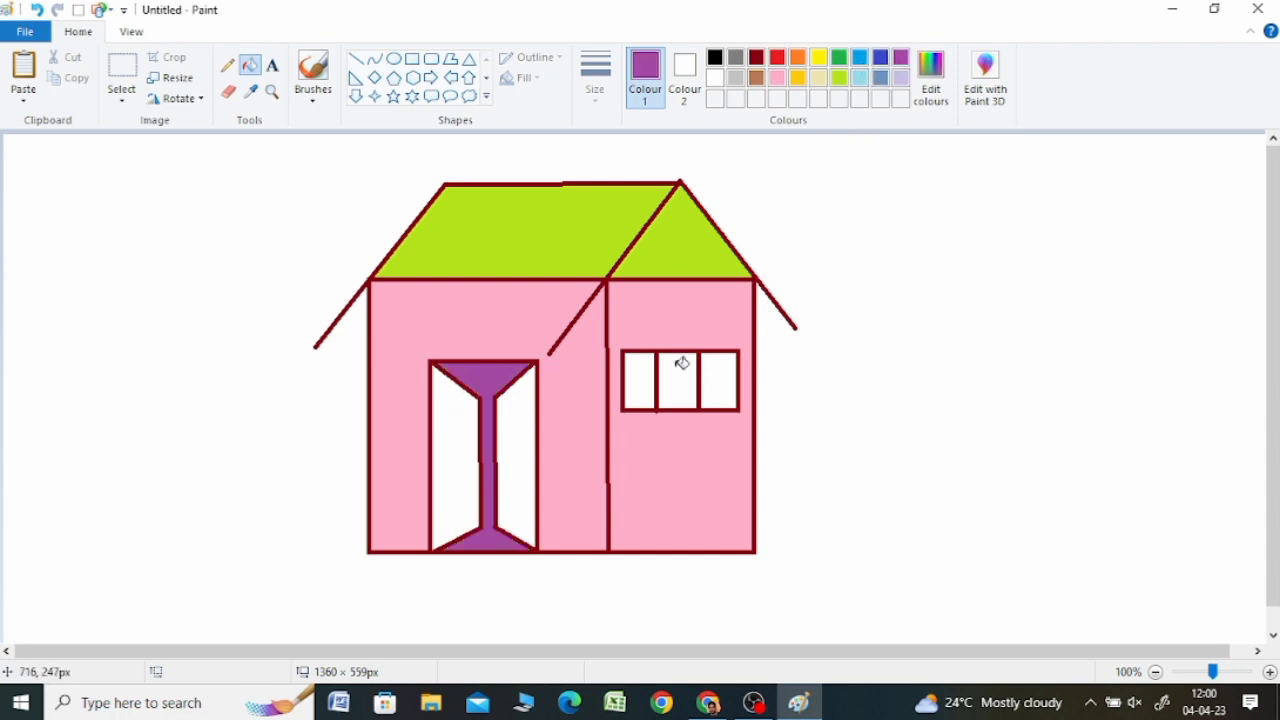
left_click(684, 360)
left_click(735, 372)
left_click(645, 378)
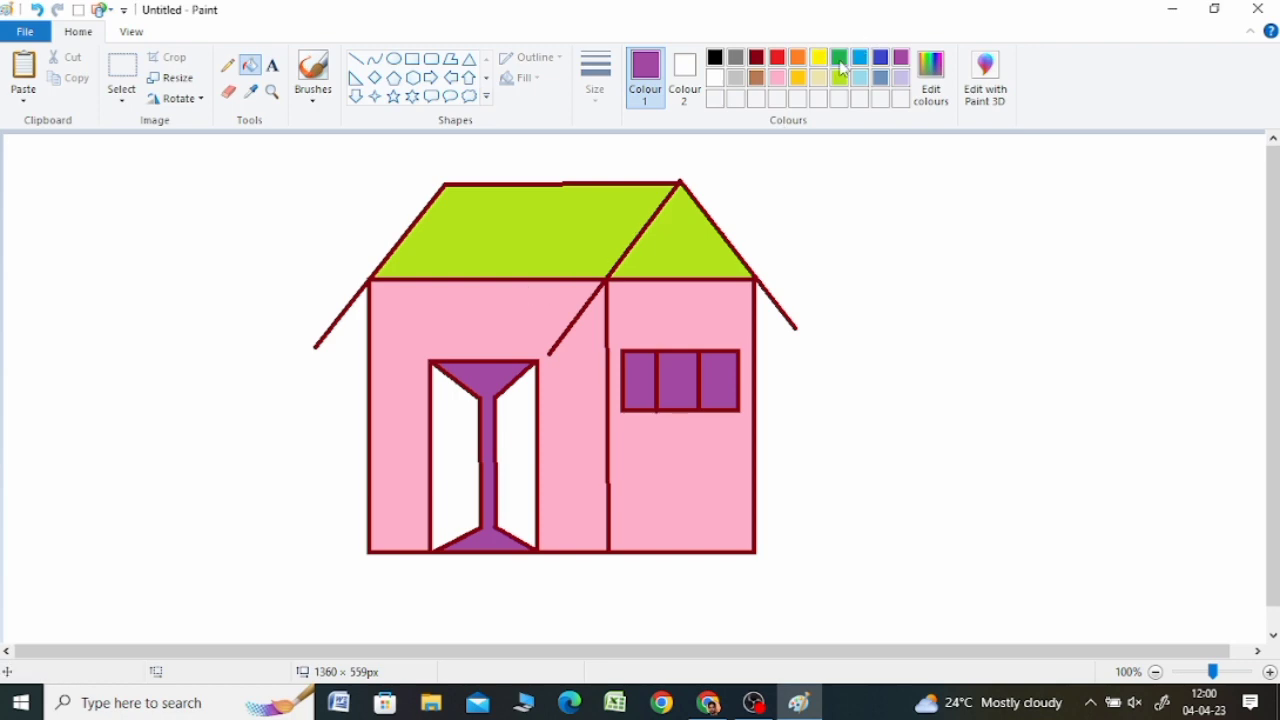
Fill both door leaves with green
left_click(841, 62)
left_click(520, 412)
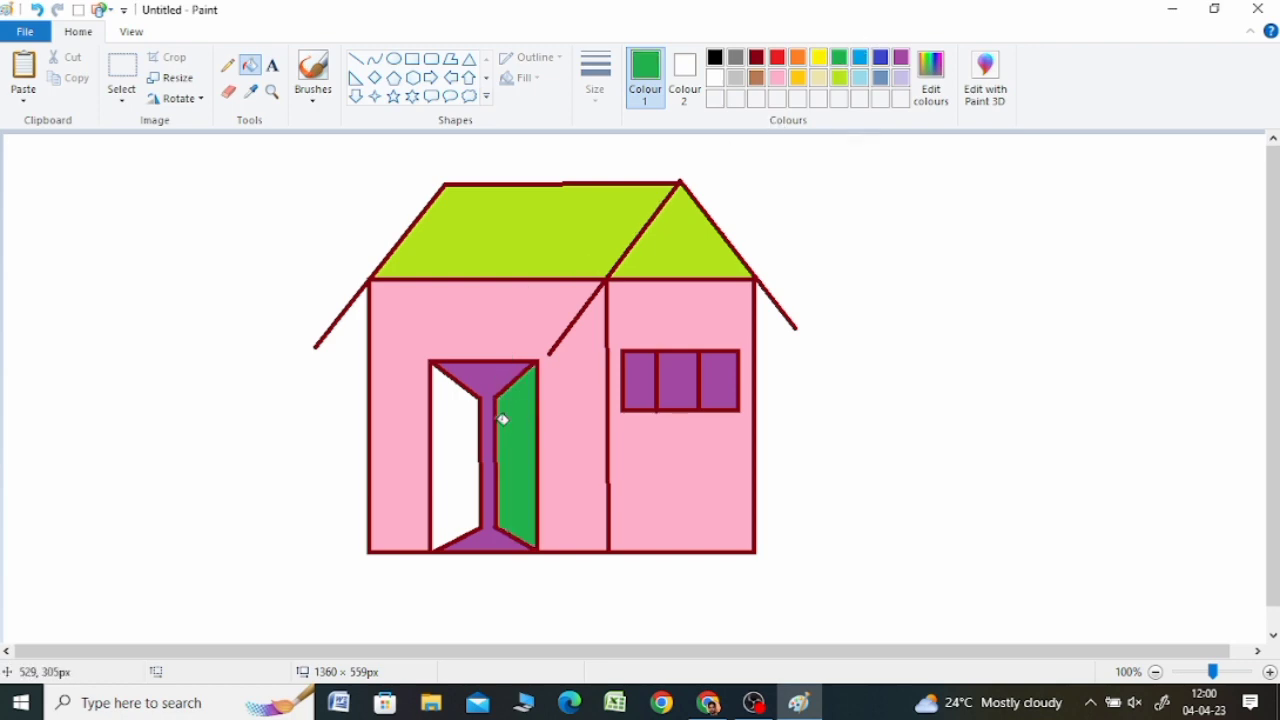
left_click(474, 423)
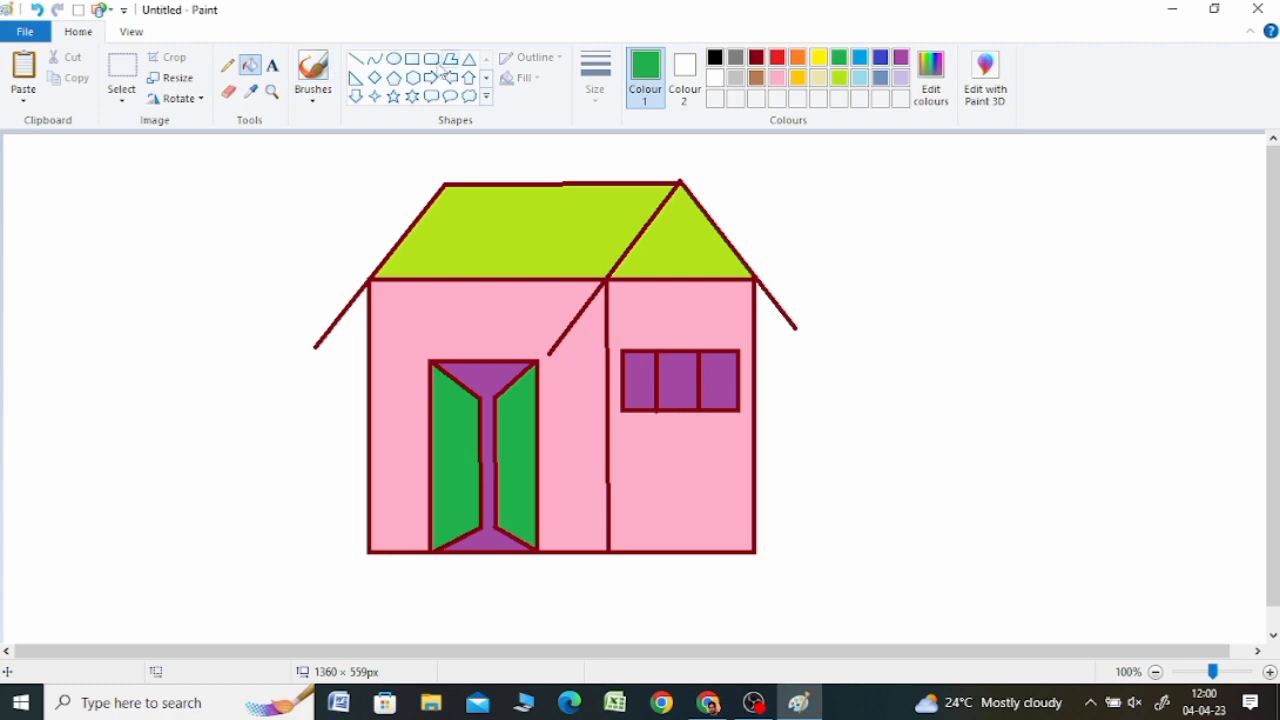
Draw two stacked black stair rectangles below the door, about 149 × 32 px and 230 × 33 px beneath it
left_click(411, 58)
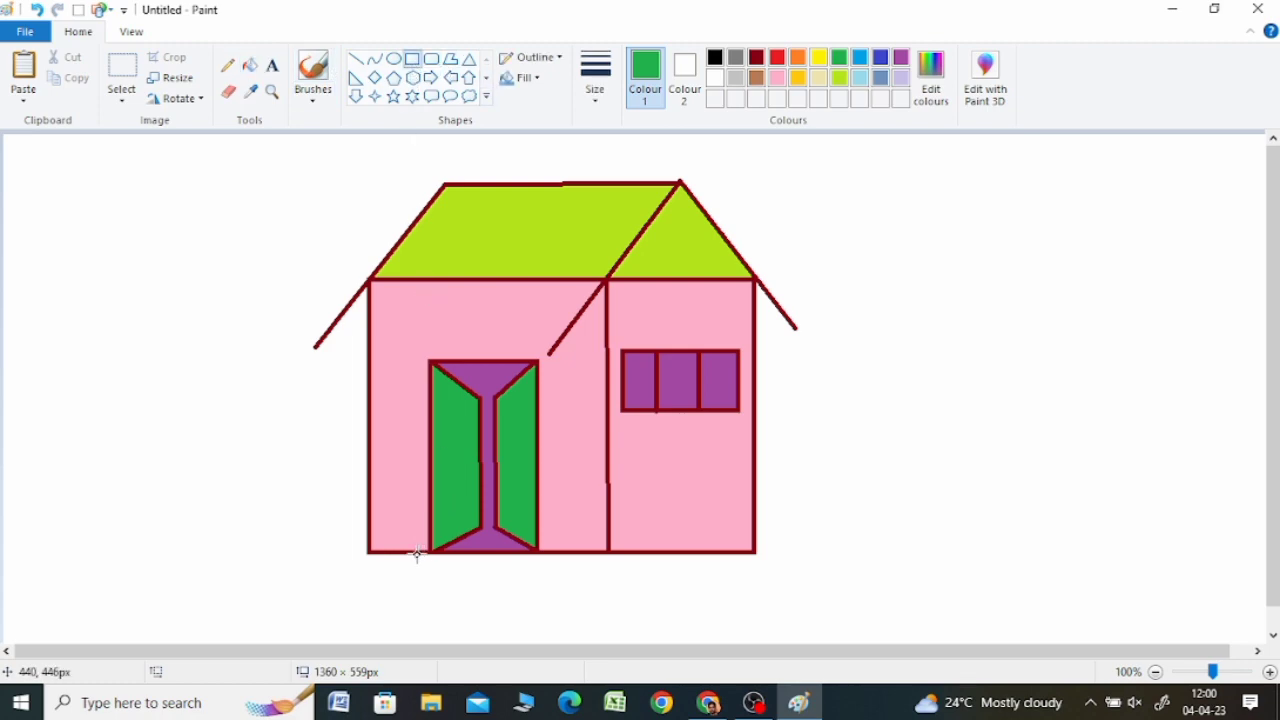
left_click_drag(417, 553, 557, 584)
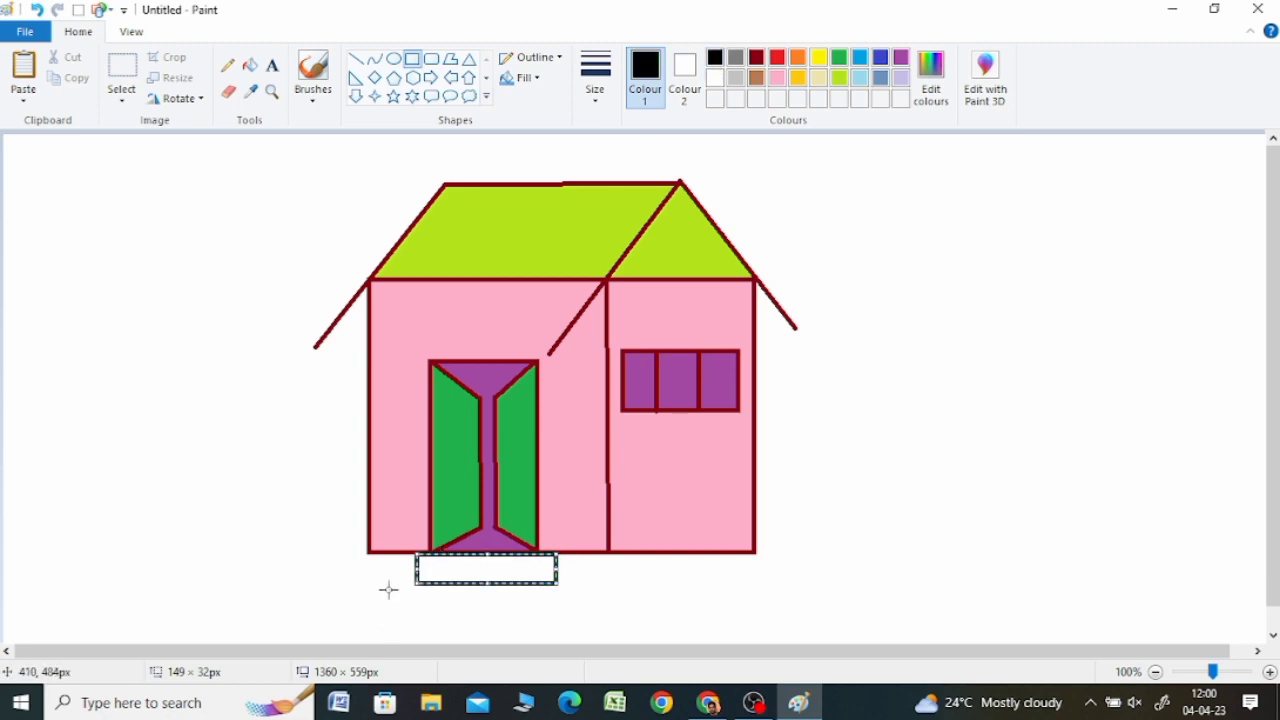
left_click_drag(487, 603, 598, 613)
key("Down")
key("Down")
key("Down")
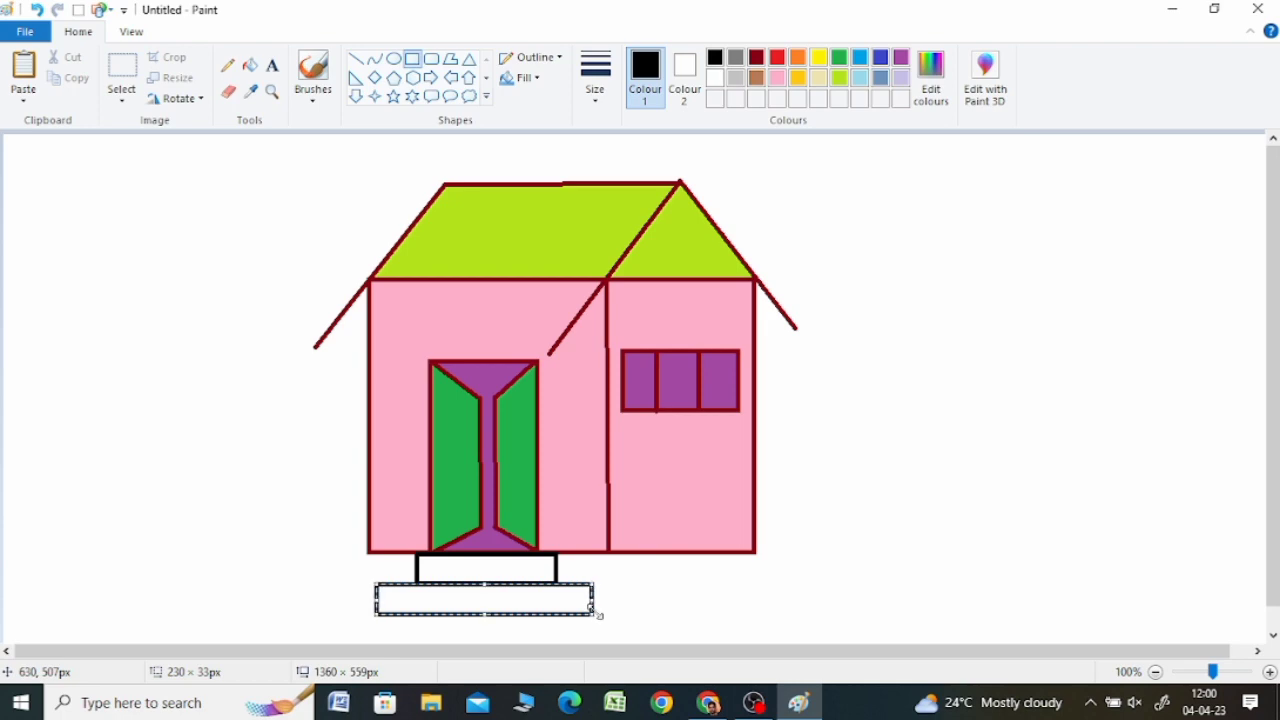
left_click(656, 588)
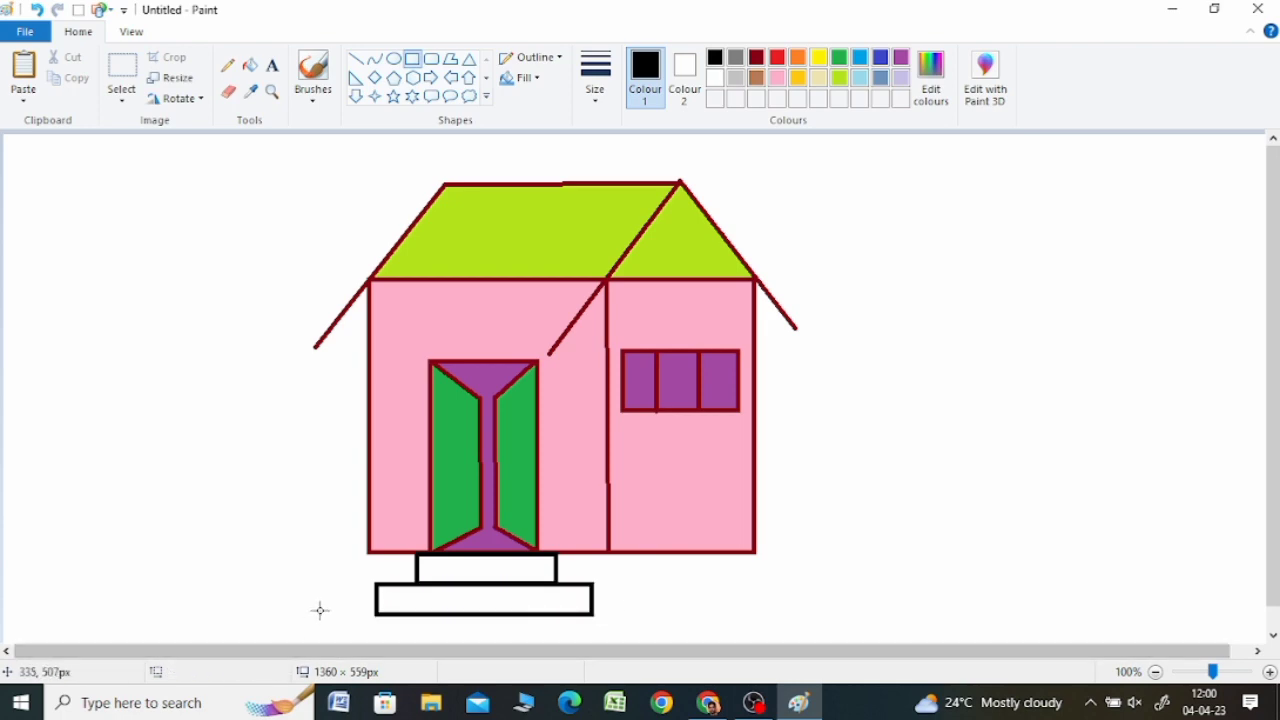
Draw a third, wider black stair rectangle about 348 × 32 px directly beneath the other two
left_click_drag(320, 609, 367, 635)
left_click_drag(594, 643, 648, 637)
key("Down")
key("Down")
key("Down")
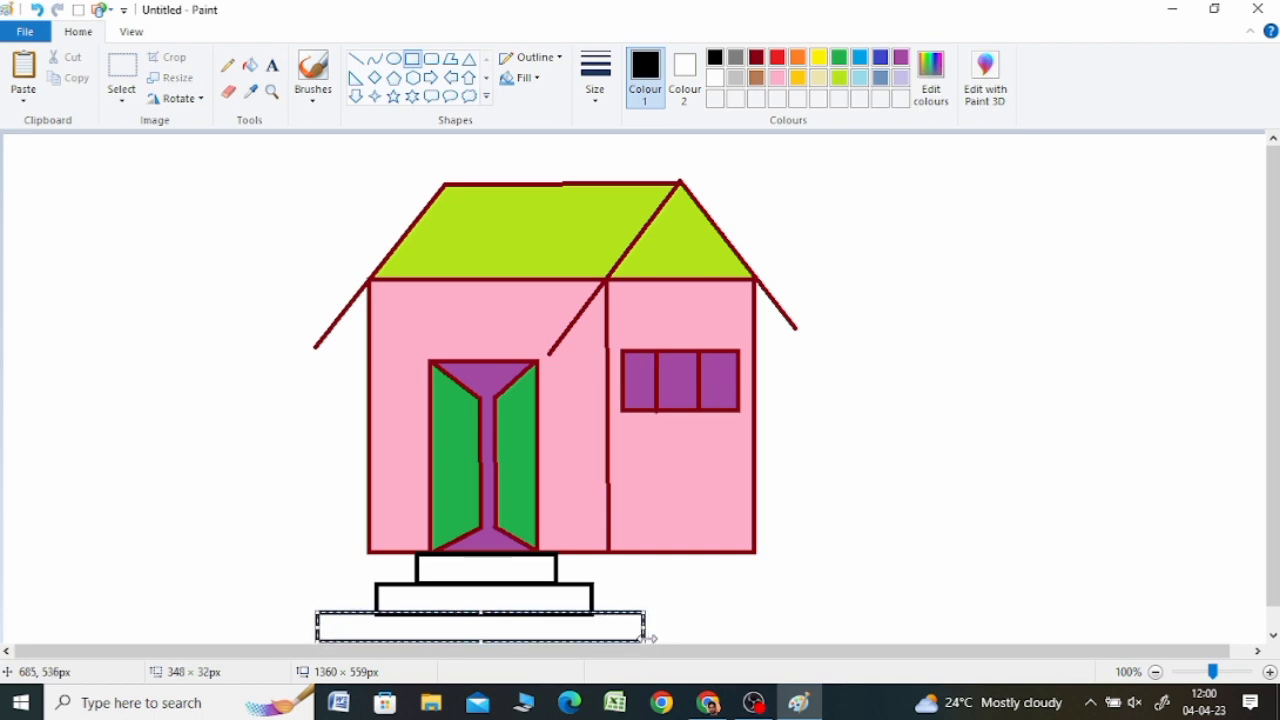
left_click(710, 571)
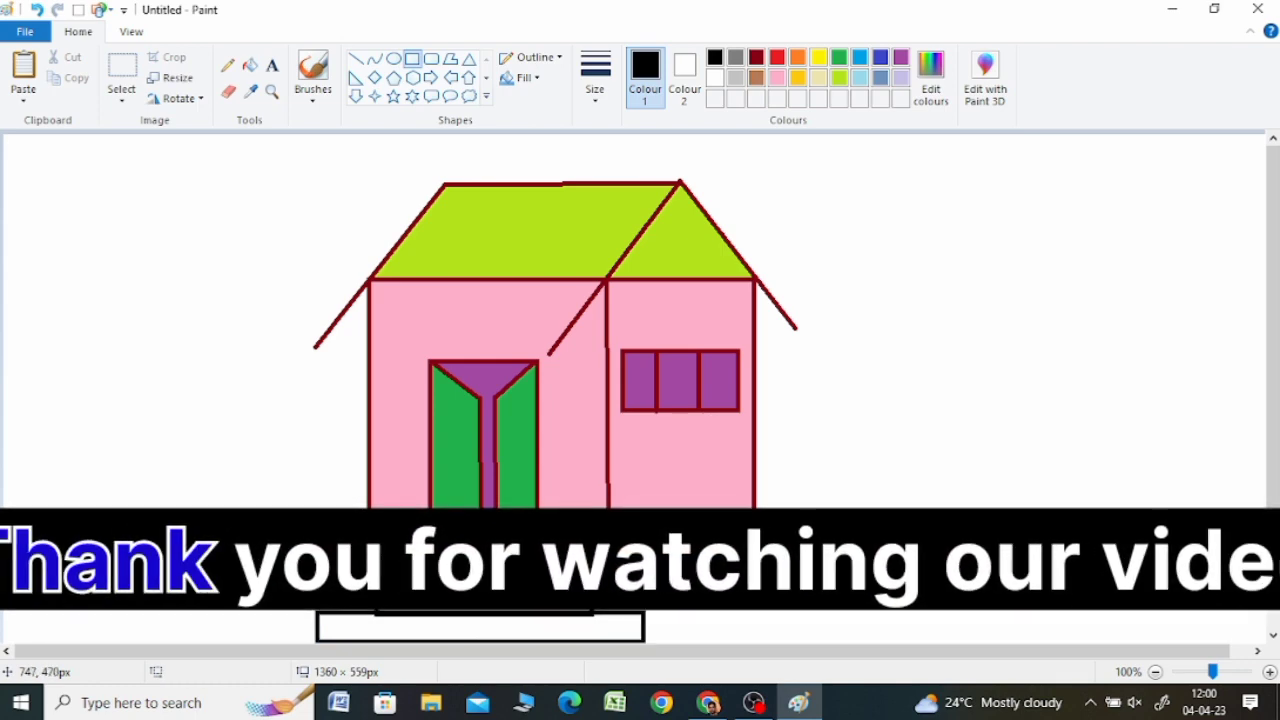